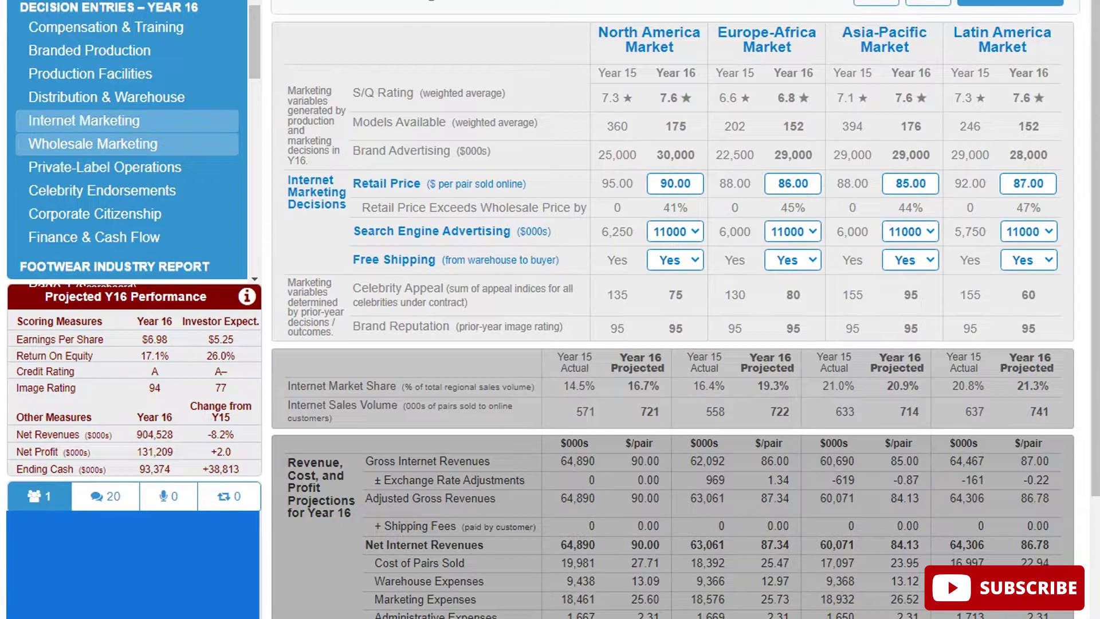
# Review the Year 16 entries on the Wholesale Marketing, Private-Label Operations and Corporate Citizenship pages
pyautogui.click(93, 143)
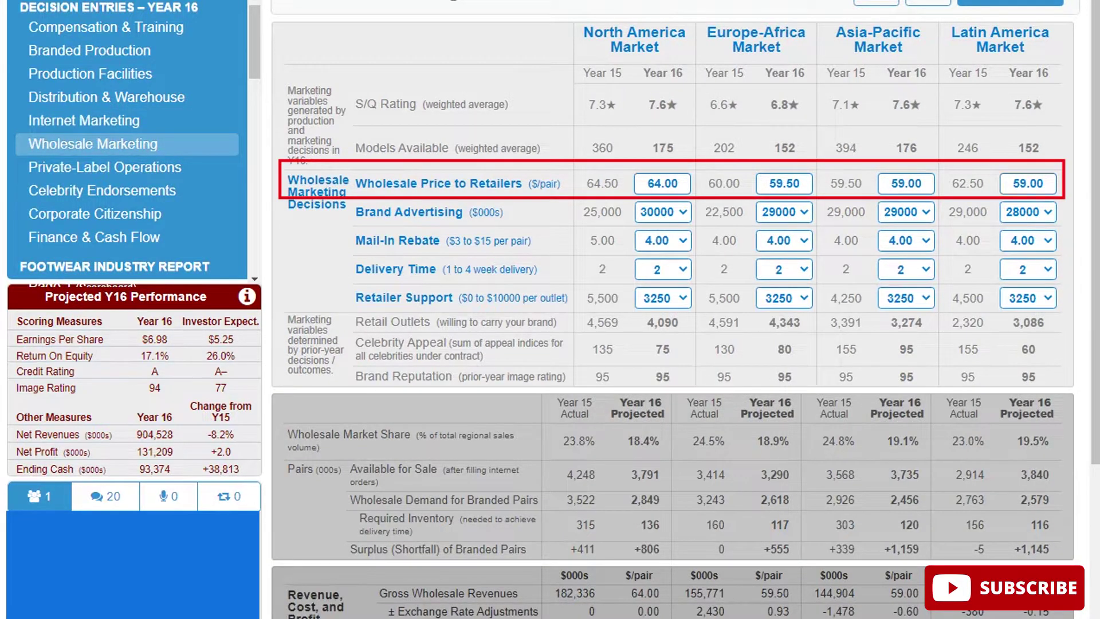
pyautogui.click(105, 167)
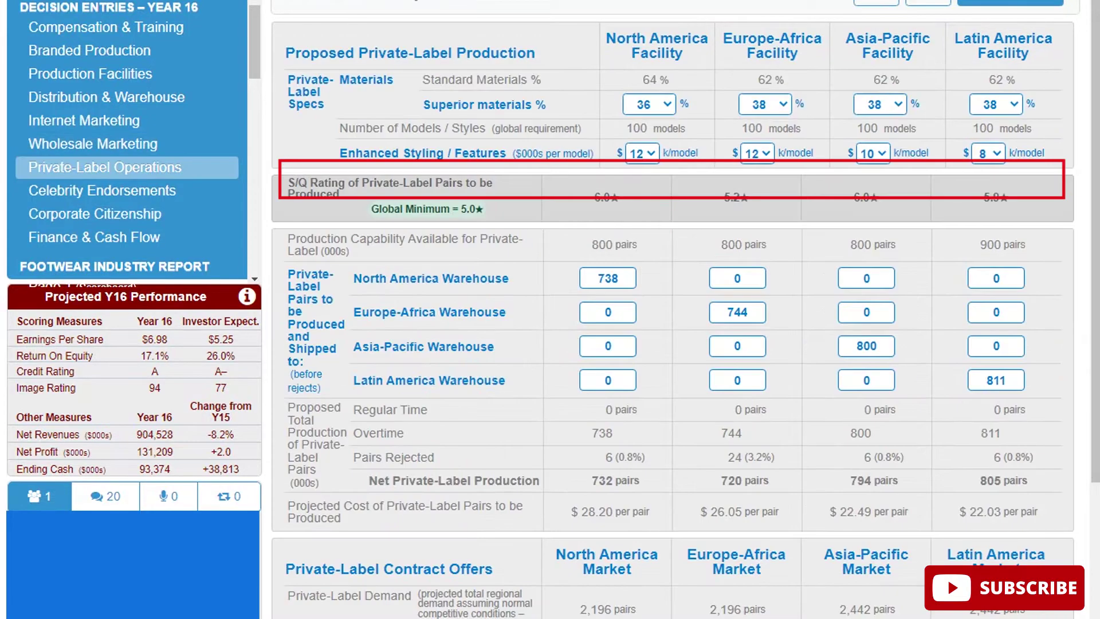
pyautogui.scroll(-3, 670, 310)
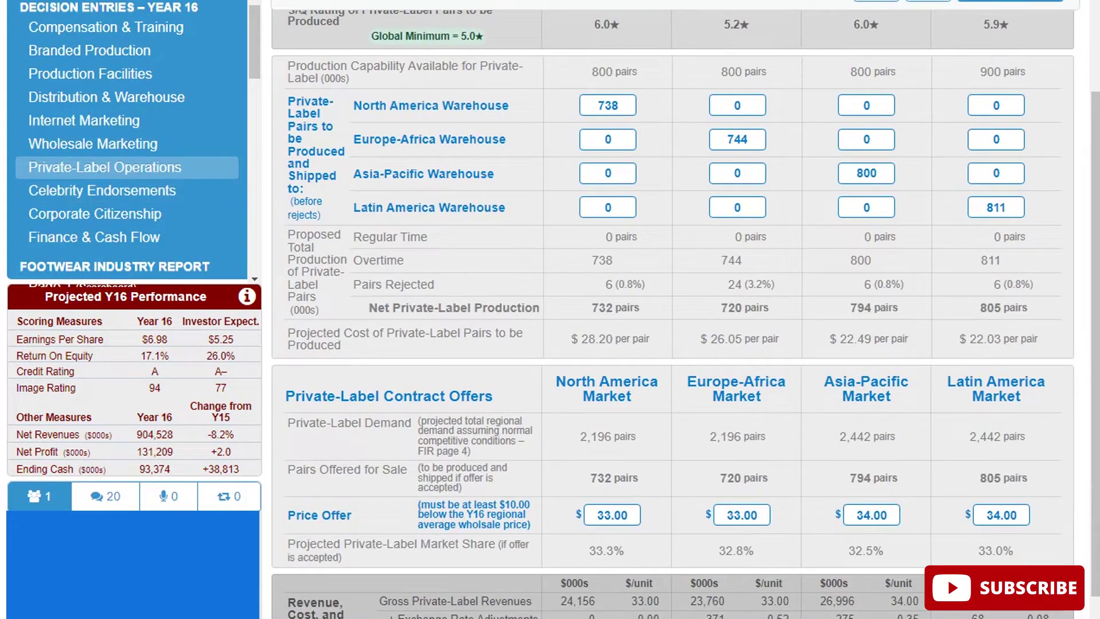
pyautogui.click(96, 214)
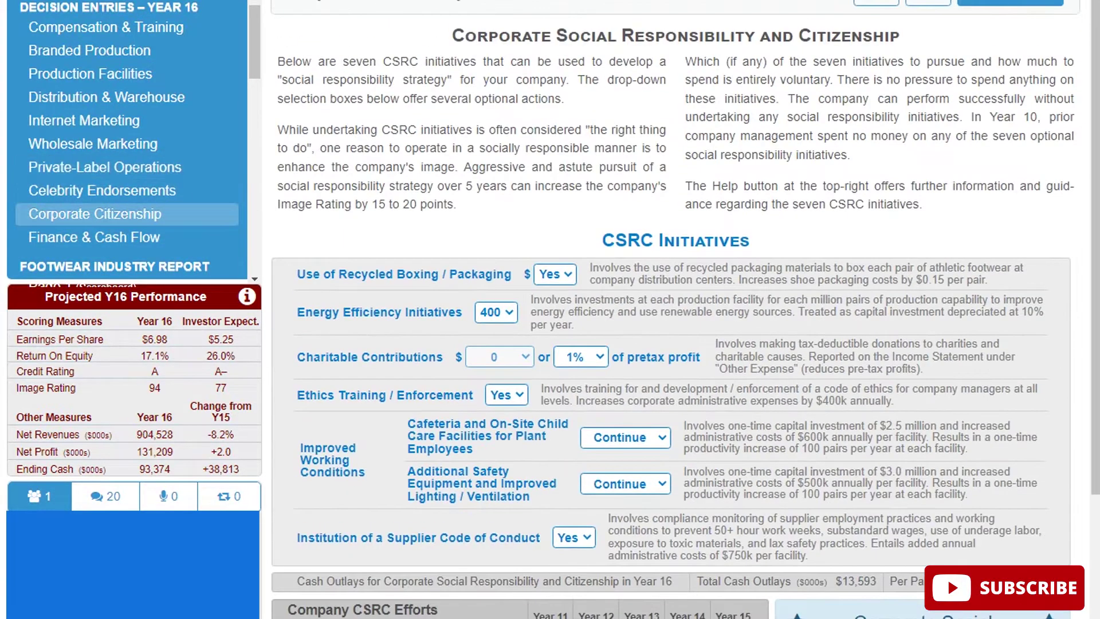
pyautogui.scroll(-3, 670, 310)
pyautogui.scroll(1, 670, 310)
pyautogui.scroll(-1, 671, 309)
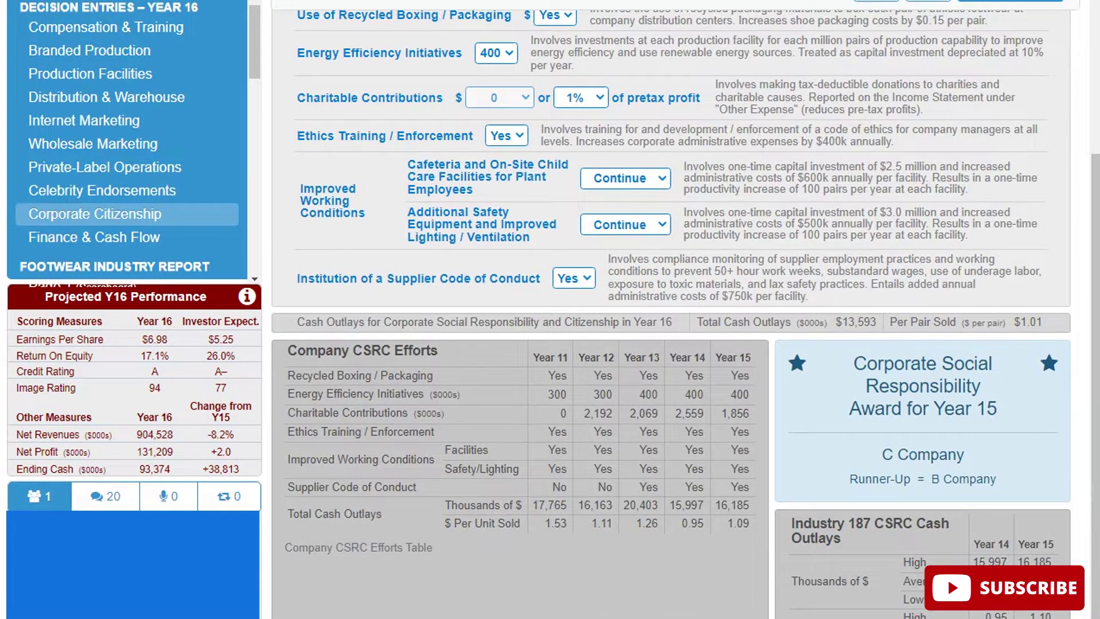
# In the Compensation & Training decisions, set the North America facility's base wage change to +1%
pyautogui.click(104, 167)
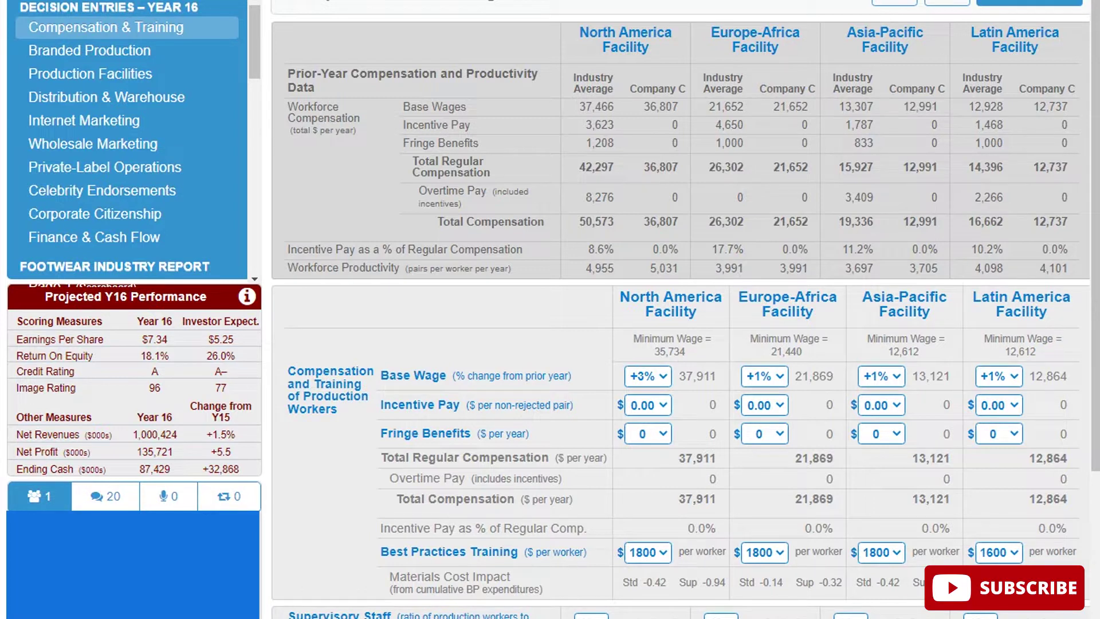
pyautogui.click(647, 376)
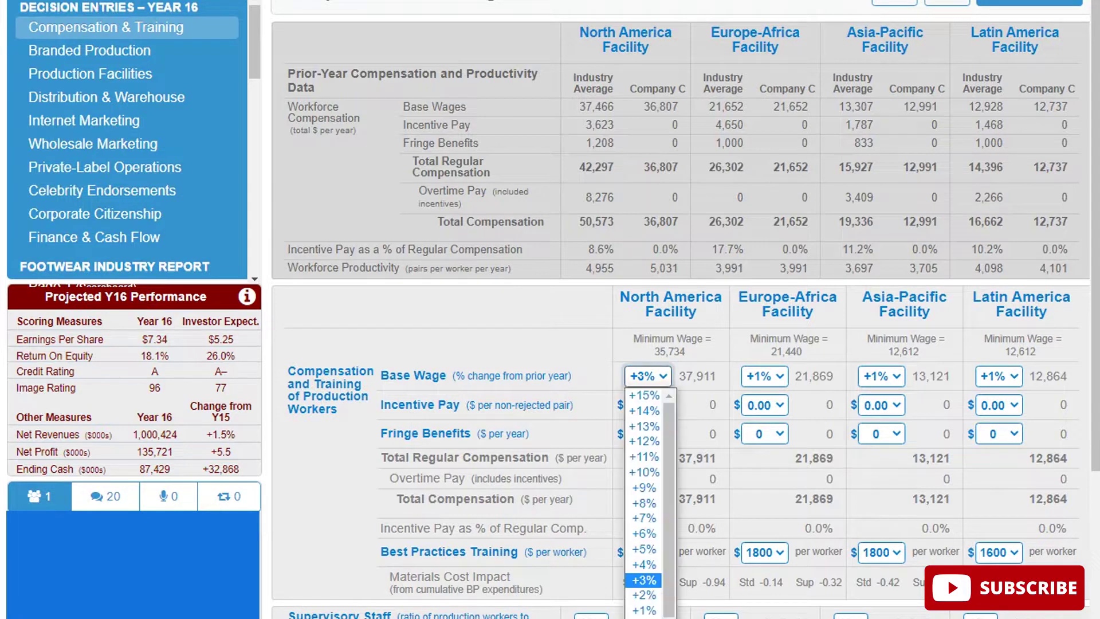
pyautogui.press('Return')
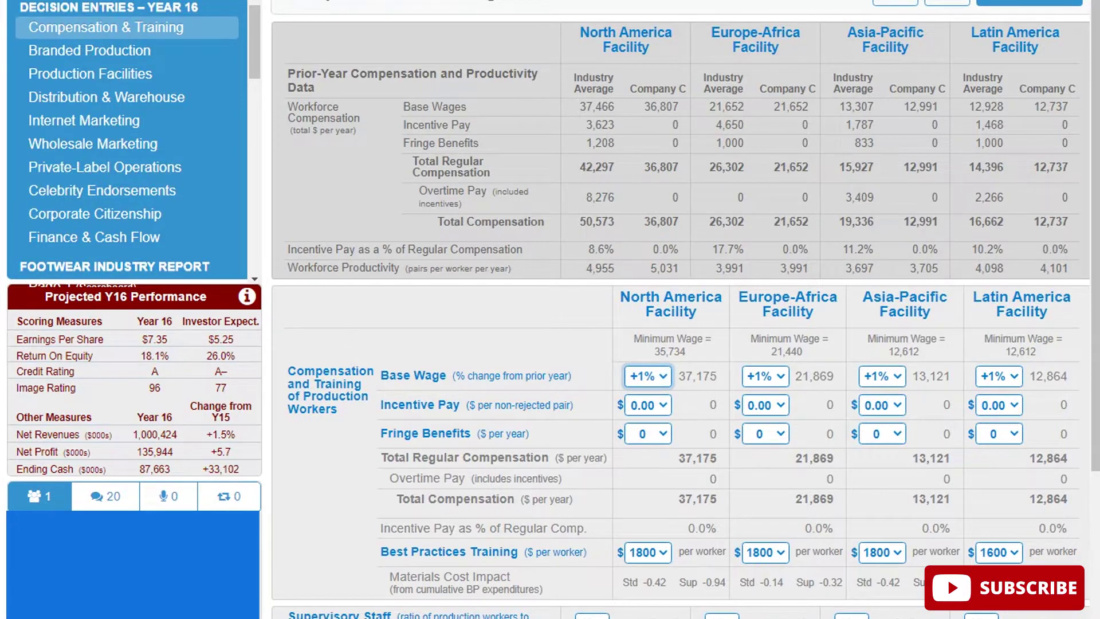
# Try best practices training amounts of $2000 and $2800 per worker for the North America facility
pyautogui.scroll(-3, 681, 314)
pyautogui.click(648, 380)
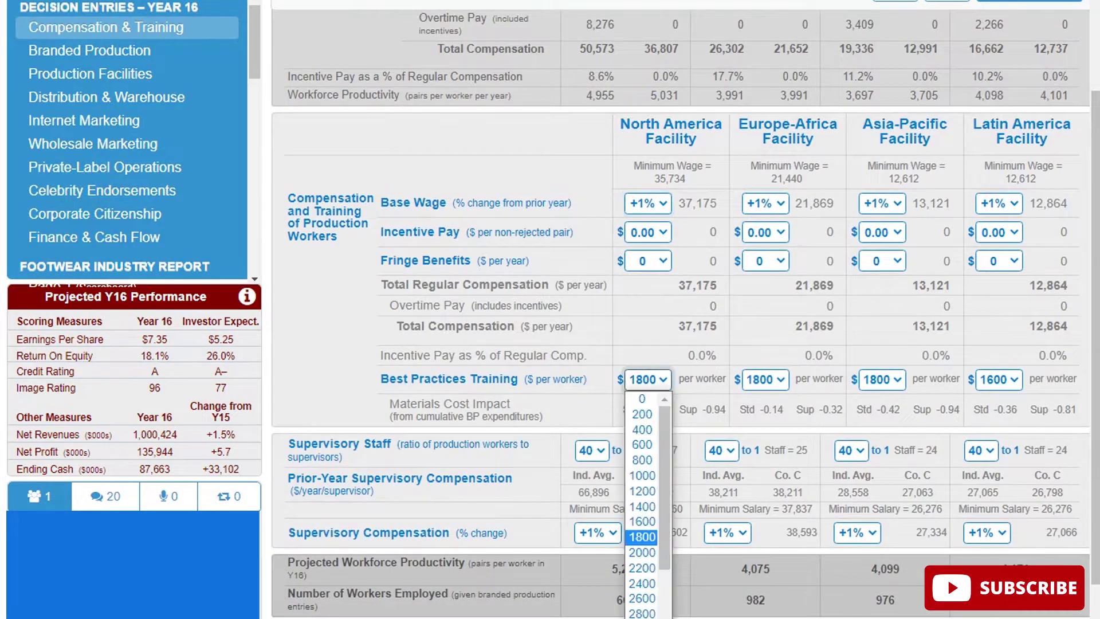
pyautogui.press('Down')
pyautogui.press('Return')
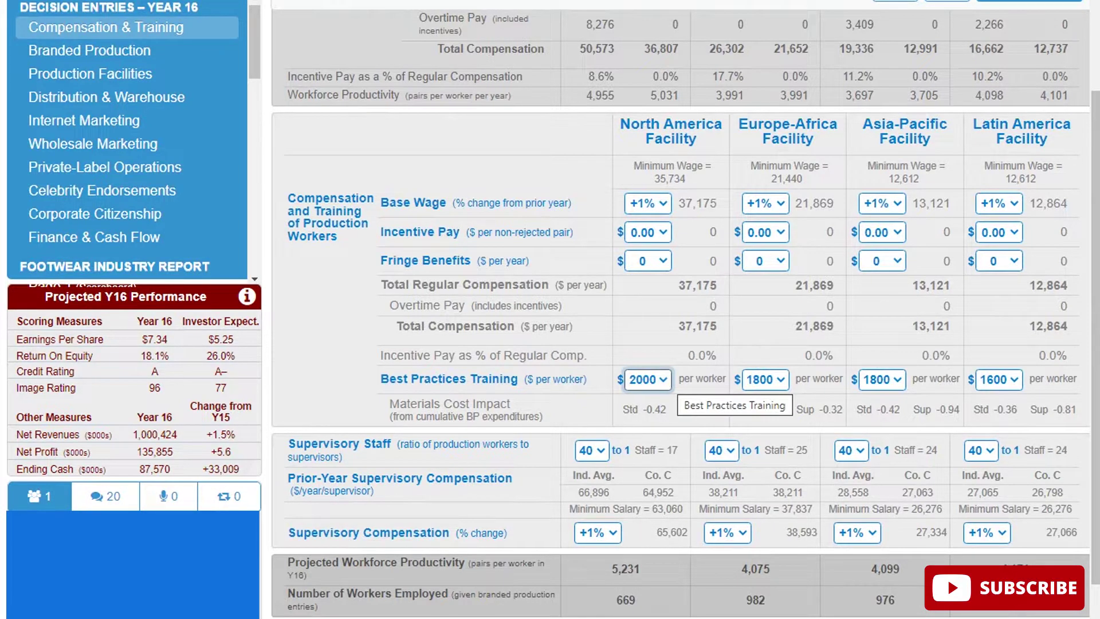
pyautogui.click(648, 379)
pyautogui.click(641, 610)
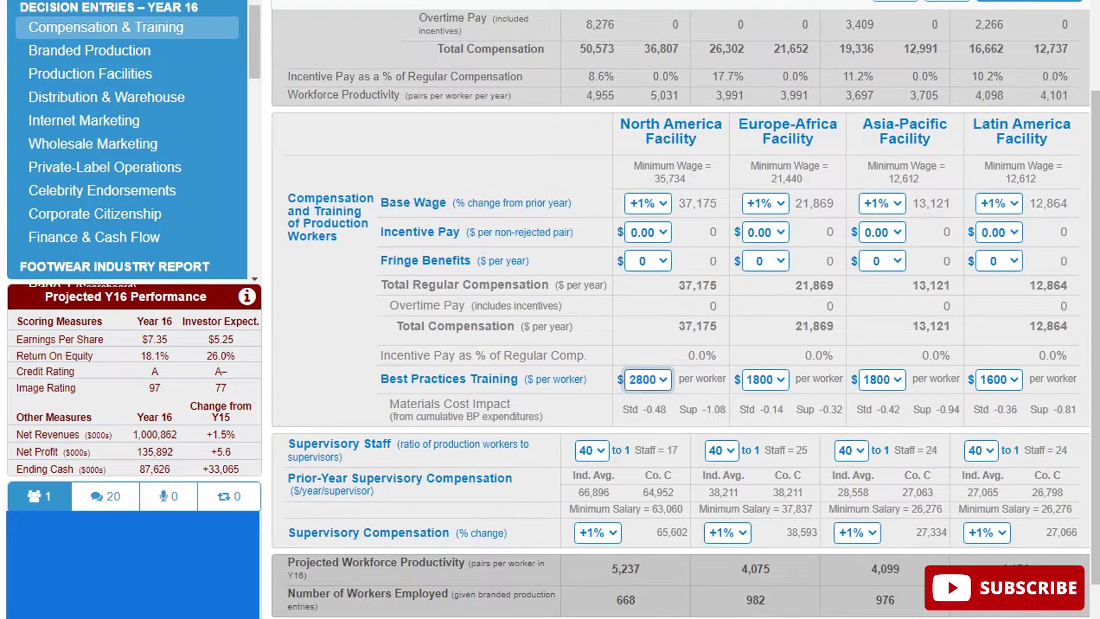
# Try raising North America's best practices training stepwise through $3000 and $3250 to $3500 per worker
pyautogui.hotkey('alt', 'Down')
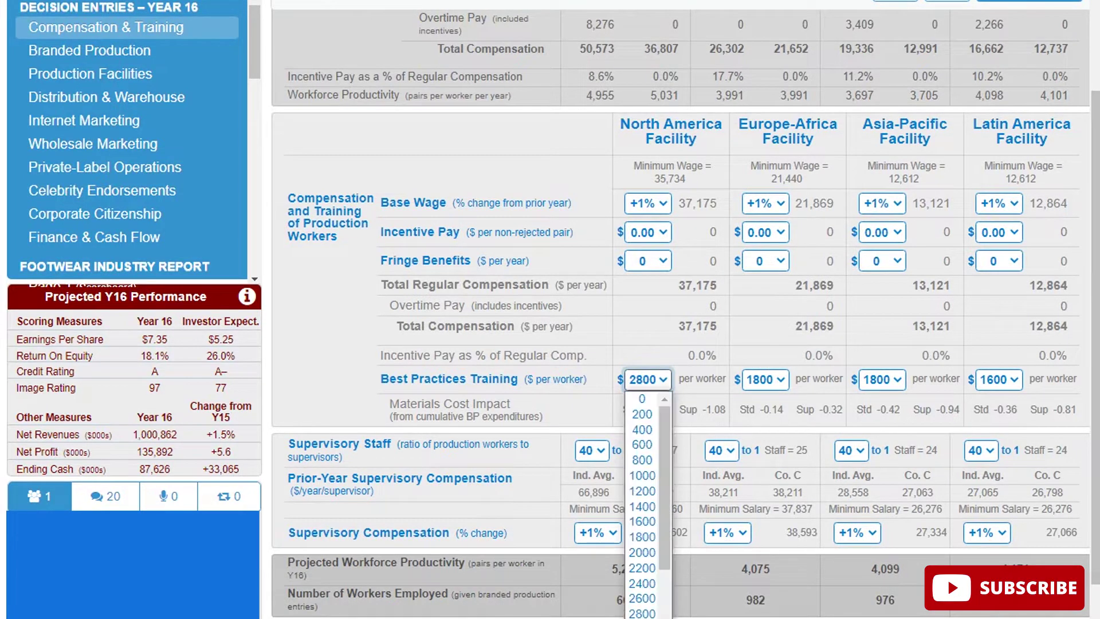
pyautogui.press('Down')
pyautogui.press('Return')
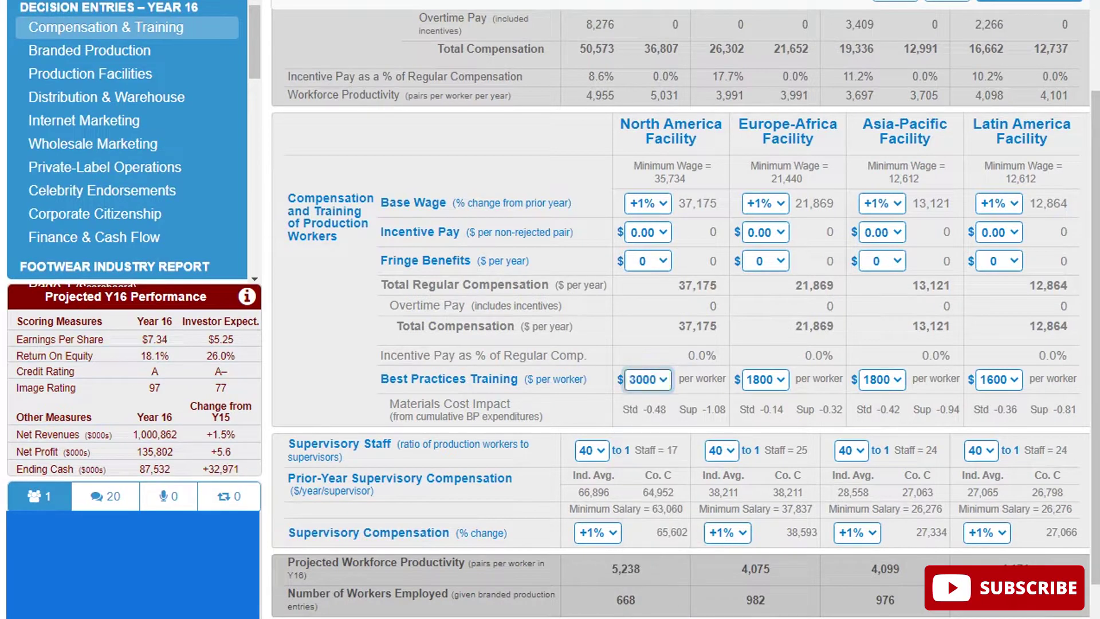
pyautogui.hotkey('alt', 'Down')
pyautogui.press('Down')
pyautogui.press('Return')
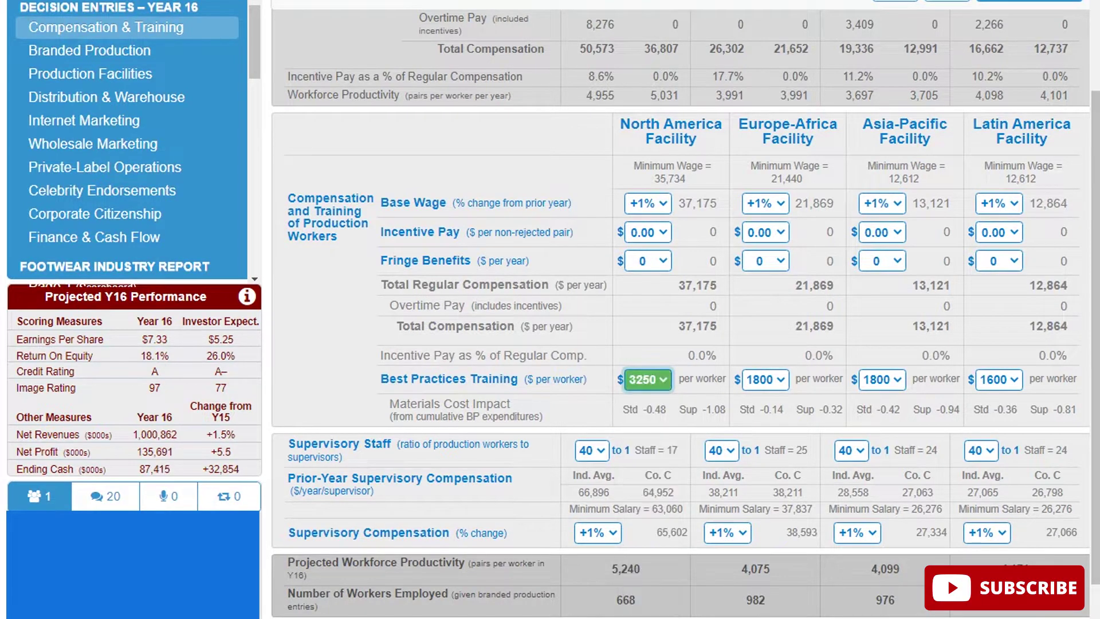
pyautogui.hotkey('alt', 'Down')
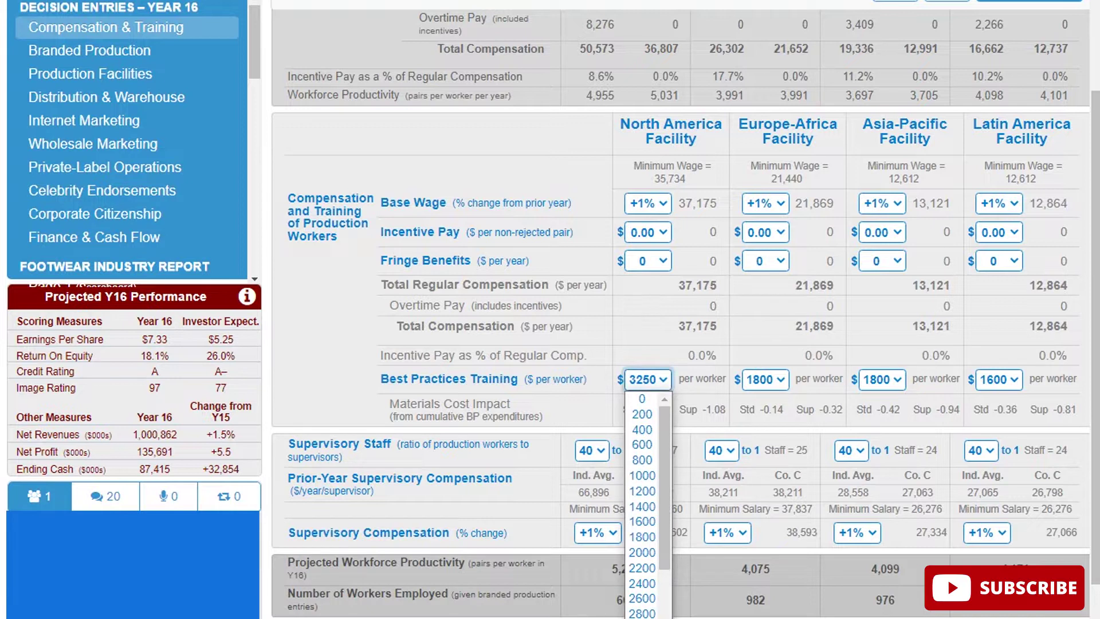
pyautogui.press('Down')
pyautogui.press('Return')
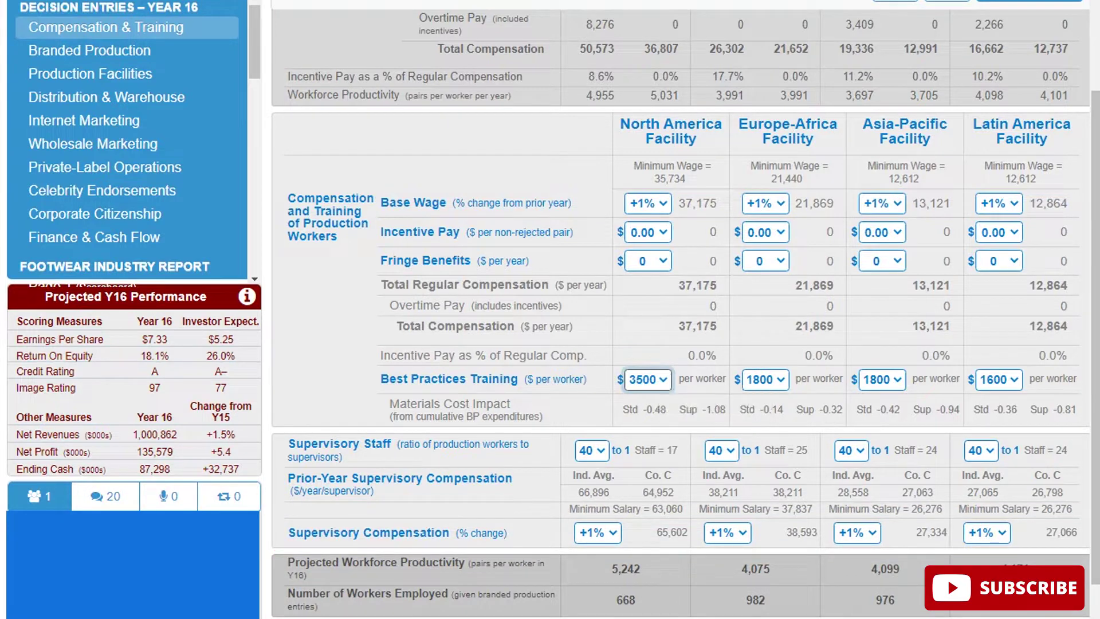
# Try a best practices training amount of $4000 per worker for the North America facility
pyautogui.click(657, 379)
pyautogui.click(642, 616)
pyautogui.click(647, 379)
pyautogui.scroll(-4, 641, 475)
pyautogui.click(641, 475)
pyautogui.click(647, 379)
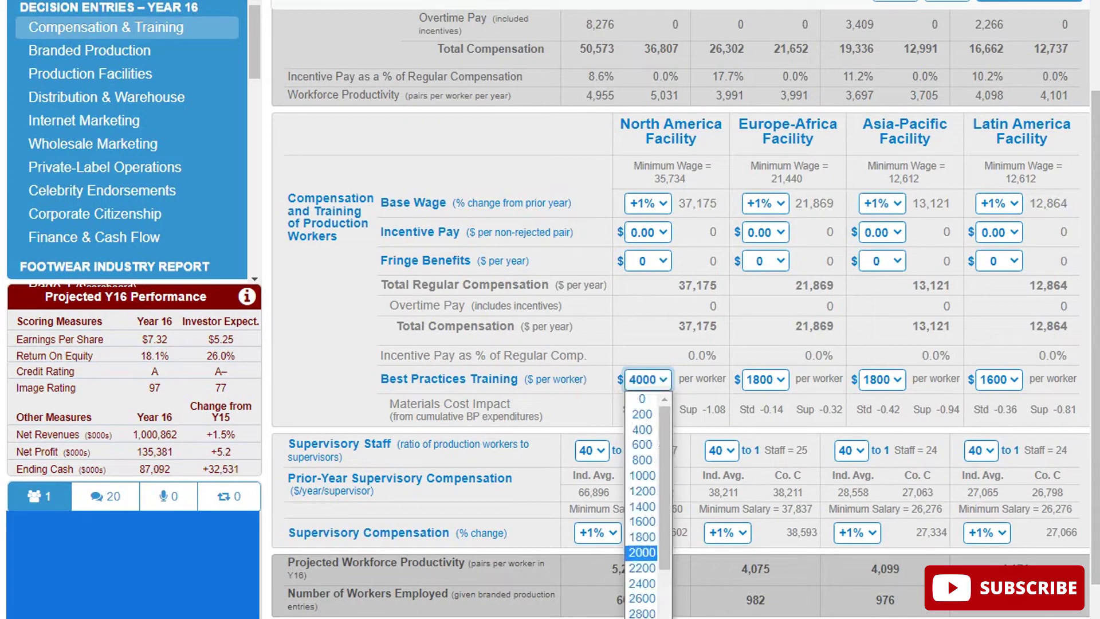
# Try raising North America's best practices training further, up to $7500 per worker
pyautogui.scroll(-5, 642, 555)
pyautogui.click(641, 504)
pyautogui.click(648, 379)
pyautogui.scroll(-1, 642, 505)
pyautogui.press('Down')
pyautogui.press('Return')
pyautogui.hotkey('alt', 'Down')
pyautogui.press('Down')
pyautogui.press('Down')
pyautogui.press('Down')
pyautogui.press('Return')
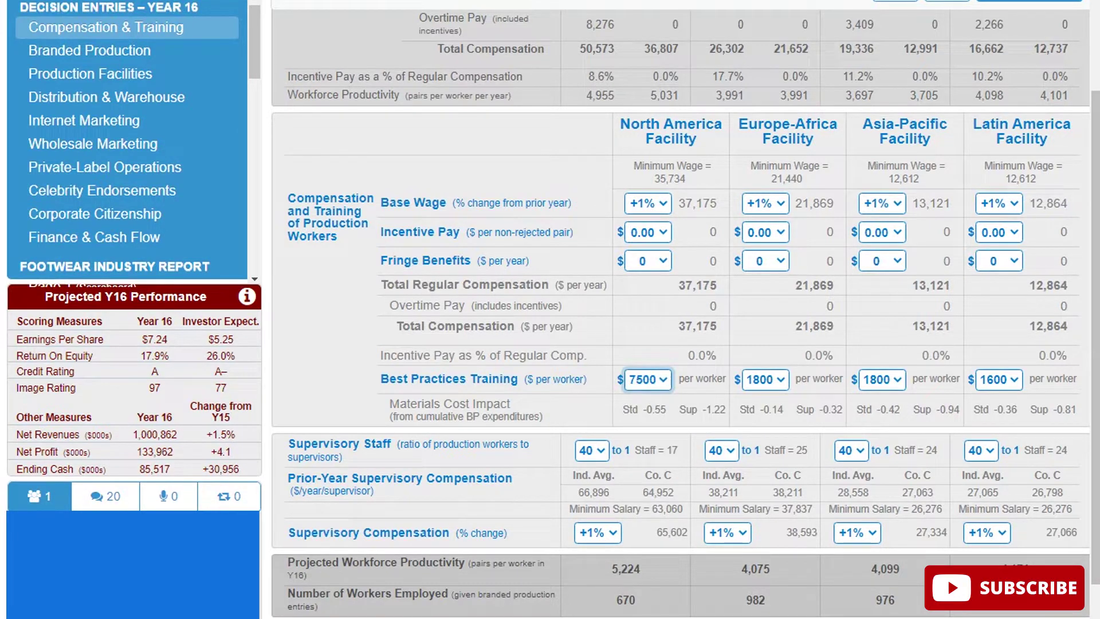
# Test North America's best practices training at $6000 per worker and neighbouring amounts, settling on $6250
pyautogui.click(648, 380)
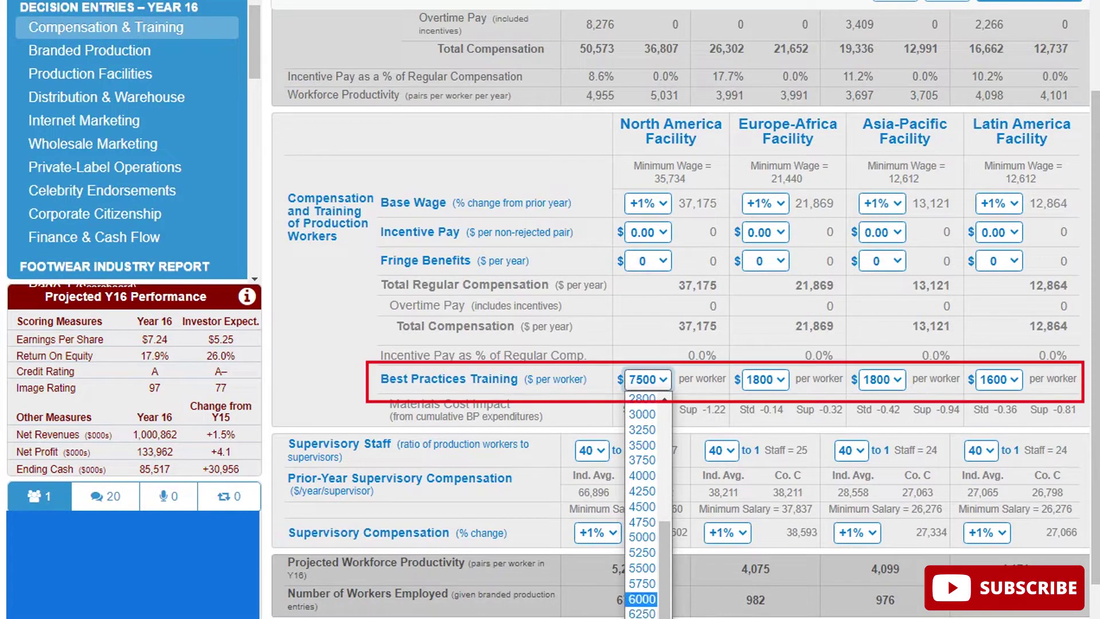
pyautogui.click(641, 598)
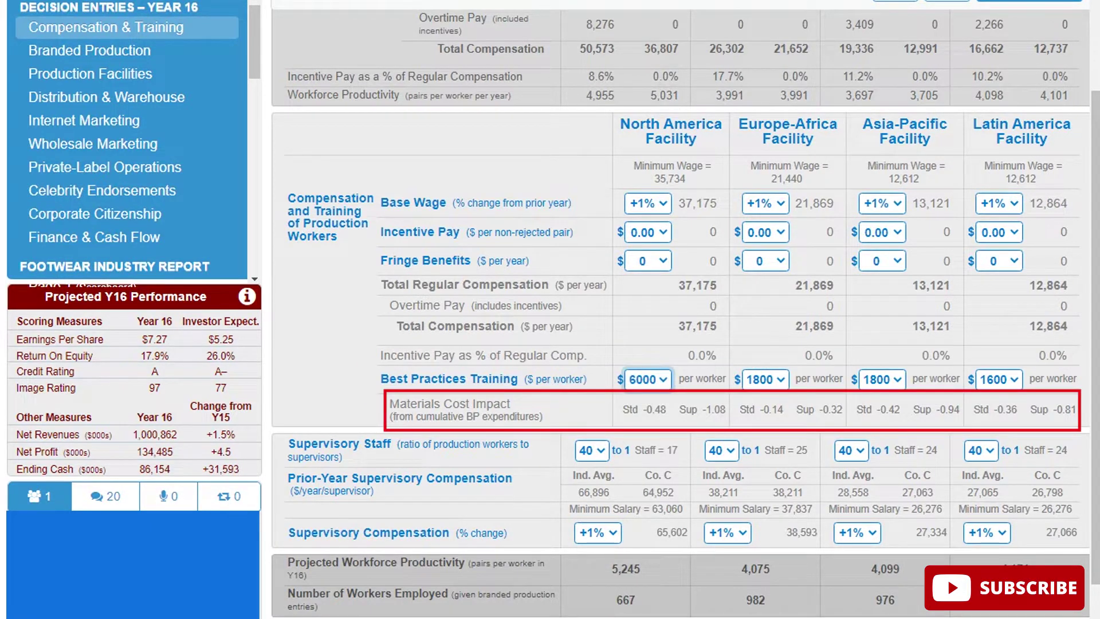
pyautogui.click(647, 379)
pyautogui.scroll(-1, 640, 516)
pyautogui.click(640, 591)
pyautogui.click(648, 379)
pyautogui.click(640, 602)
pyautogui.click(648, 379)
pyautogui.click(641, 476)
pyautogui.click(647, 380)
pyautogui.scroll(-2, 641, 504)
pyautogui.click(641, 596)
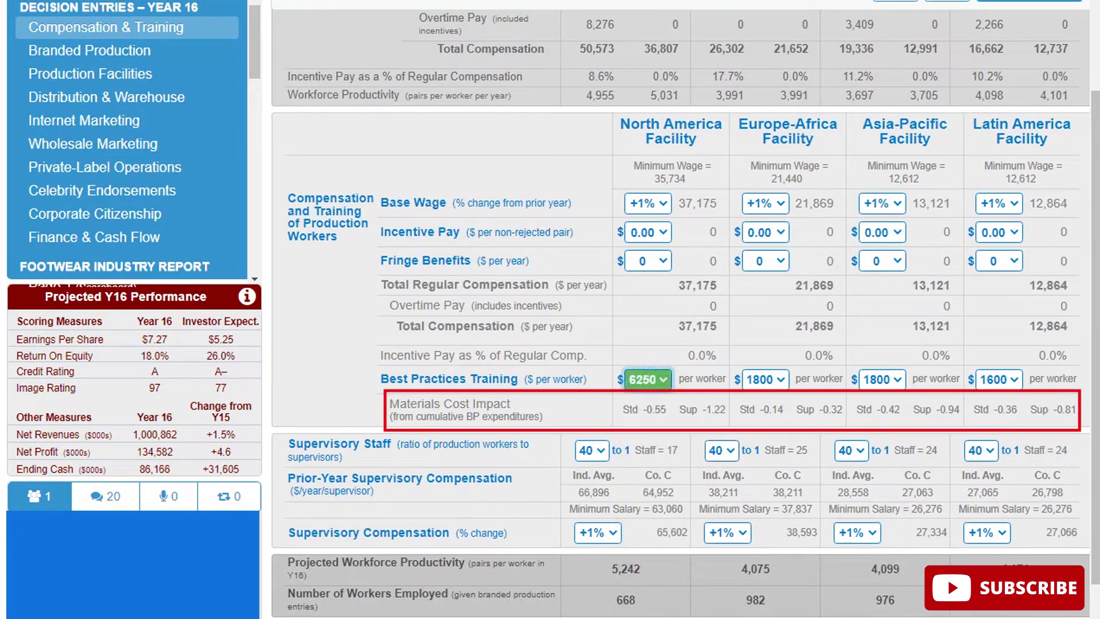
# Set the Europe-Africa facility's best practices training to $7500 per worker
pyautogui.click(765, 380)
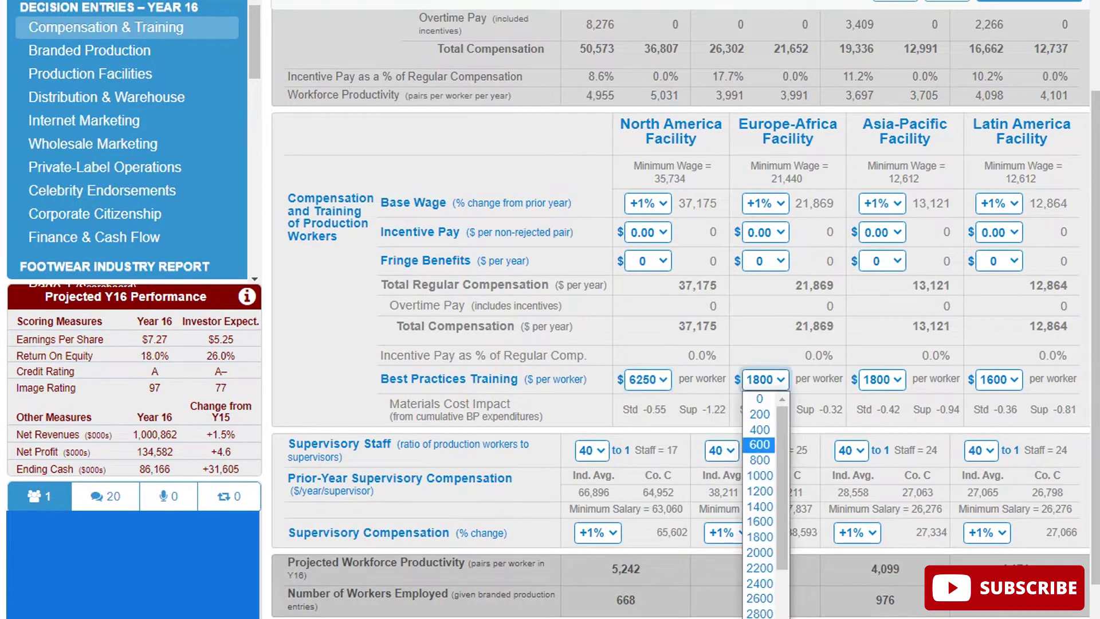
pyautogui.scroll(-4, 760, 446)
pyautogui.click(760, 613)
pyautogui.click(766, 379)
pyautogui.scroll(-2, 760, 533)
pyautogui.click(760, 616)
pyautogui.hotkey('alt', 'Down')
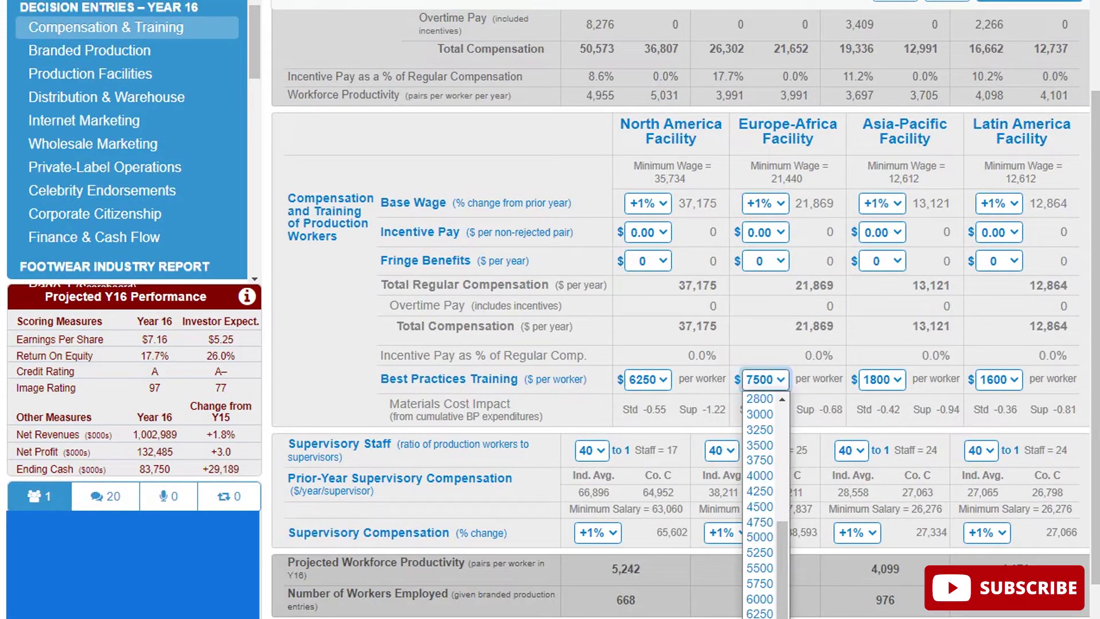
pyautogui.press('Up')
pyautogui.press('Return')
pyautogui.hotkey('alt', 'Down')
pyautogui.press('Down')
pyautogui.press('Return')
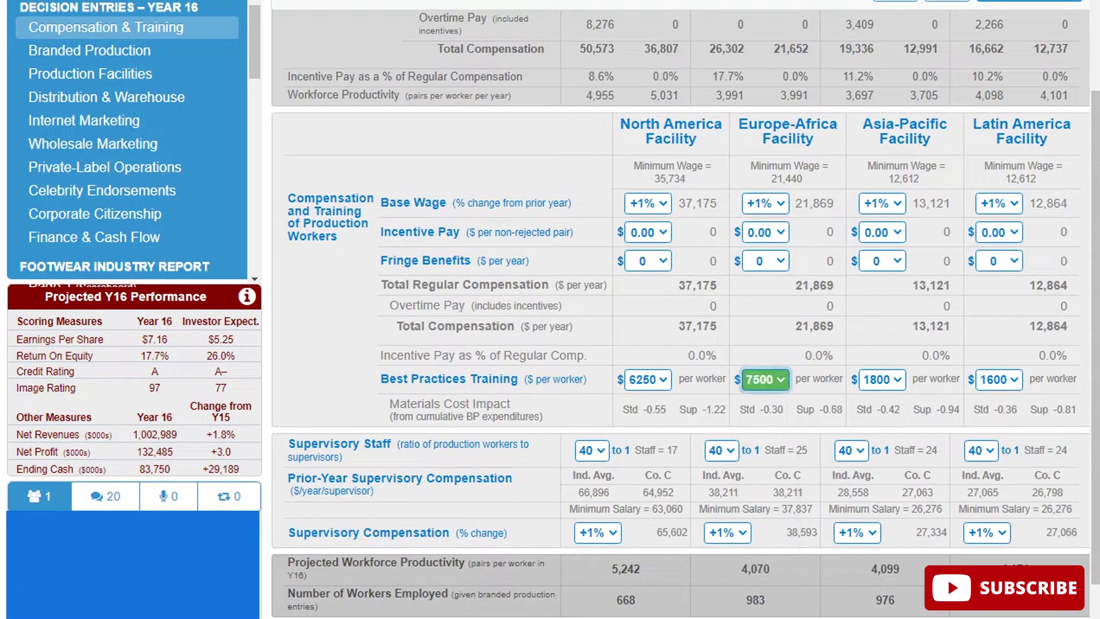
# Try higher best practices training amounts for the Asia-Pacific facility and settle on $6000 per worker
pyautogui.click(882, 379)
pyautogui.scroll(-4, 876, 459)
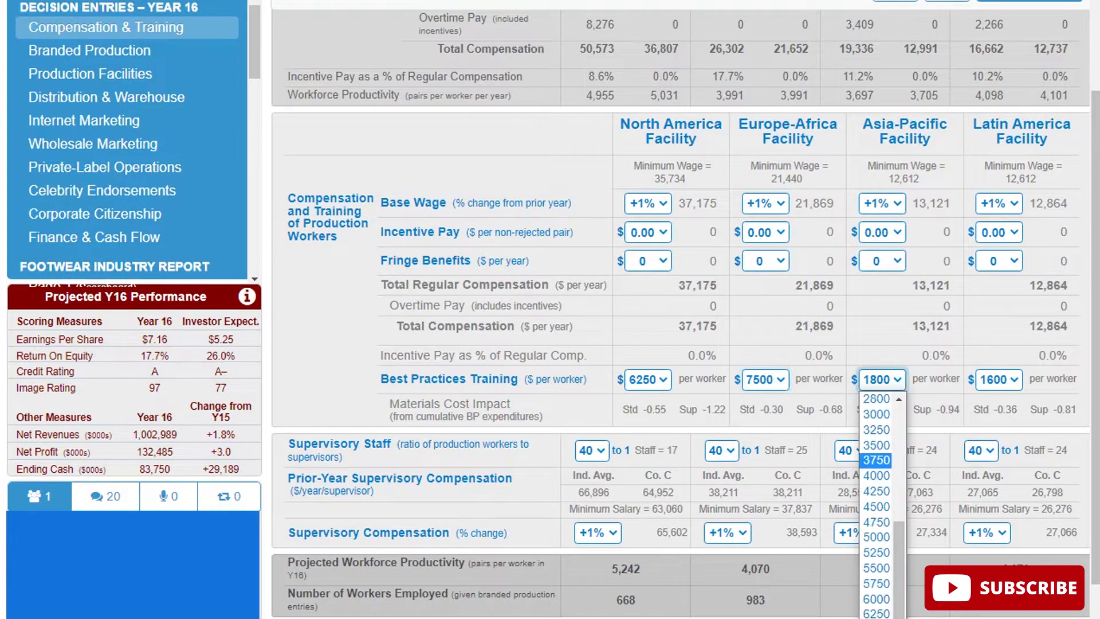
pyautogui.click(877, 618)
pyautogui.click(882, 380)
pyautogui.click(876, 617)
pyautogui.click(882, 379)
pyautogui.click(876, 618)
pyautogui.click(882, 379)
pyautogui.press('Up')
pyautogui.press('Up')
pyautogui.press('Return')
pyautogui.hotkey('alt', 'Down')
pyautogui.press('Up')
pyautogui.press('Up')
pyautogui.press('Return')
pyautogui.hotkey('alt', 'Down')
pyautogui.press('Down')
pyautogui.press('Return')
# Try a high best practices training amount for the Latin America facility and lower it stepwise to $5250 per worker
pyautogui.click(998, 380)
pyautogui.scroll(-5, 999, 476)
pyautogui.click(993, 614)
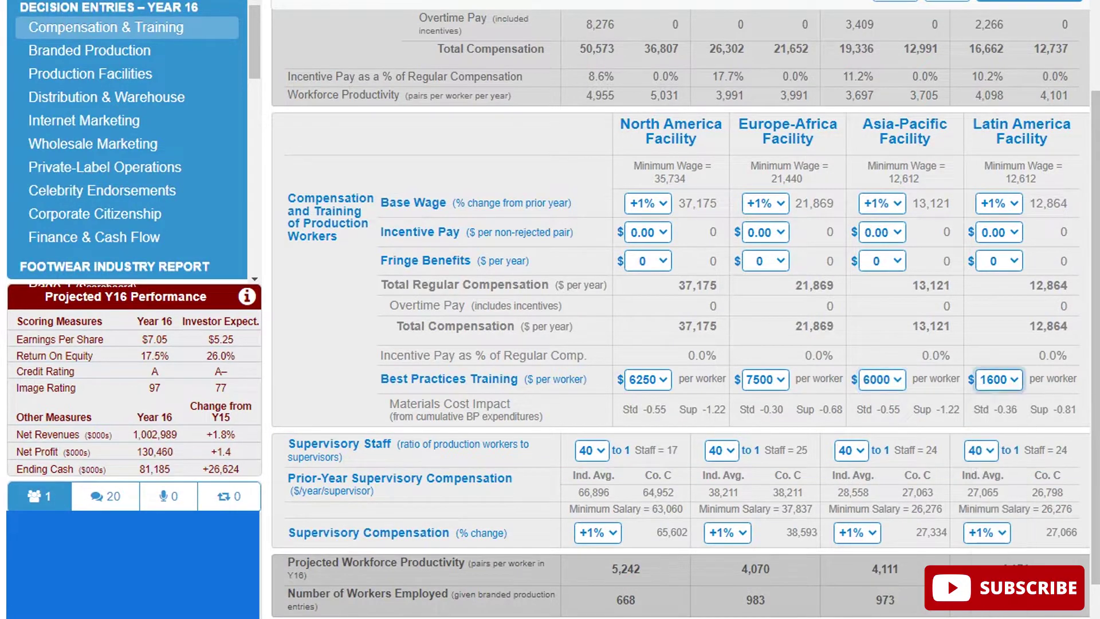
pyautogui.click(998, 380)
pyautogui.click(993, 585)
pyautogui.hotkey('alt', 'Down')
pyautogui.press('Down')
pyautogui.press('Return')
pyautogui.hotkey('alt', 'Down')
pyautogui.press('Up')
pyautogui.press('Return')
pyautogui.hotkey('alt', 'Down')
pyautogui.press('Up')
pyautogui.press('Return')
pyautogui.hotkey('alt', 'Down')
pyautogui.press('Up')
pyautogui.press('Return')
pyautogui.hotkey('alt', 'Down')
pyautogui.press('Up')
pyautogui.press('Return')
pyautogui.hotkey('alt', 'Down')
pyautogui.press('Up')
pyautogui.press('Return')
pyautogui.hotkey('alt', 'Down')
pyautogui.press('Up')
pyautogui.press('Return')
pyautogui.hotkey('alt', 'Down')
pyautogui.press('Up')
pyautogui.press('Return')
pyautogui.hotkey('alt', 'Down')
pyautogui.press('Up')
pyautogui.press('Return')
pyautogui.hotkey('alt', 'Down')
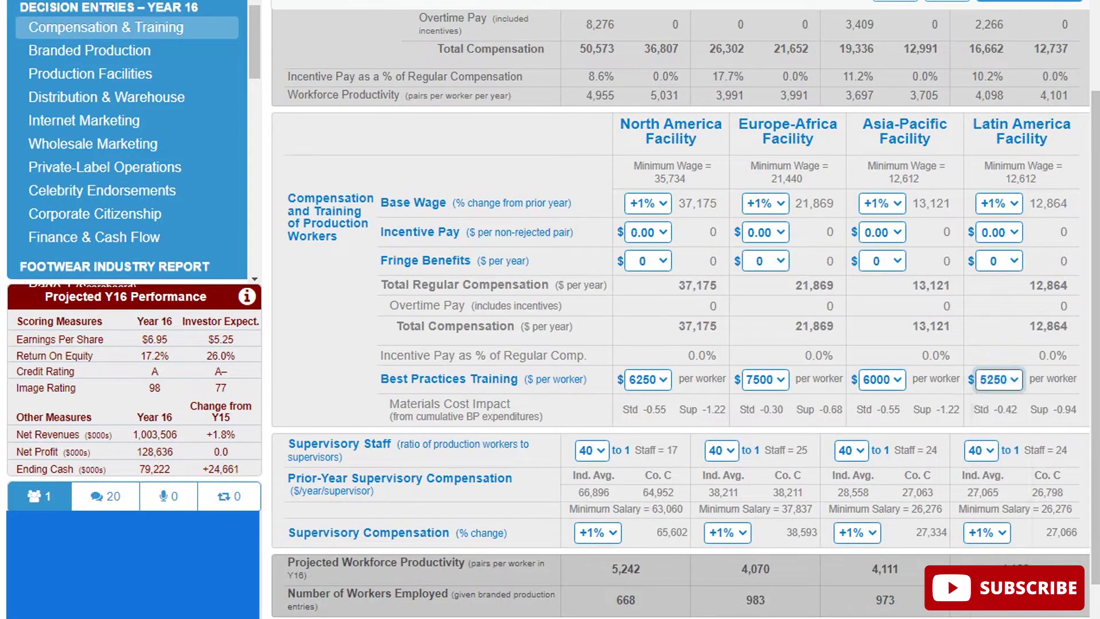
# Keep lowering the Latin America facility's best practices training and settle on $4250 per worker
pyautogui.press('Up')
pyautogui.press('Return')
pyautogui.hotkey('alt', 'Down')
pyautogui.press('Up')
pyautogui.press('Return')
pyautogui.hotkey('alt', 'Down')
pyautogui.press('Up')
pyautogui.press('Up')
pyautogui.press('Return')
pyautogui.press('Up')
pyautogui.hotkey('alt', 'Down')
pyautogui.press('Down')
pyautogui.press('Return')
# Open the Branded Production decisions and look through the list of reports down to the competitive intelligence section
pyautogui.scroll(3, 681, 310)
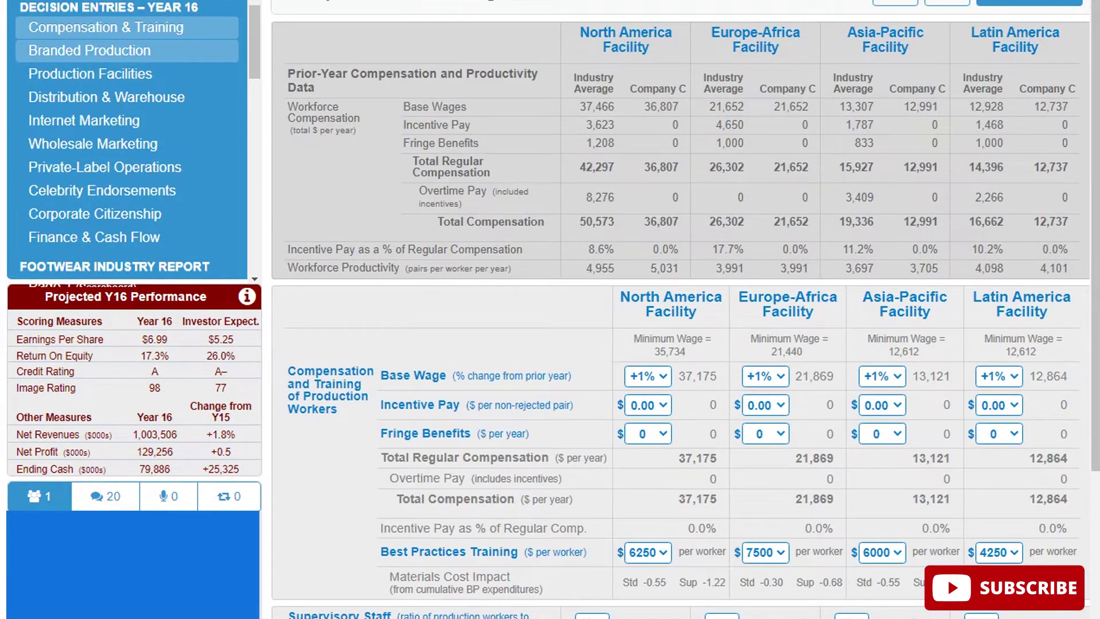
pyautogui.click(88, 50)
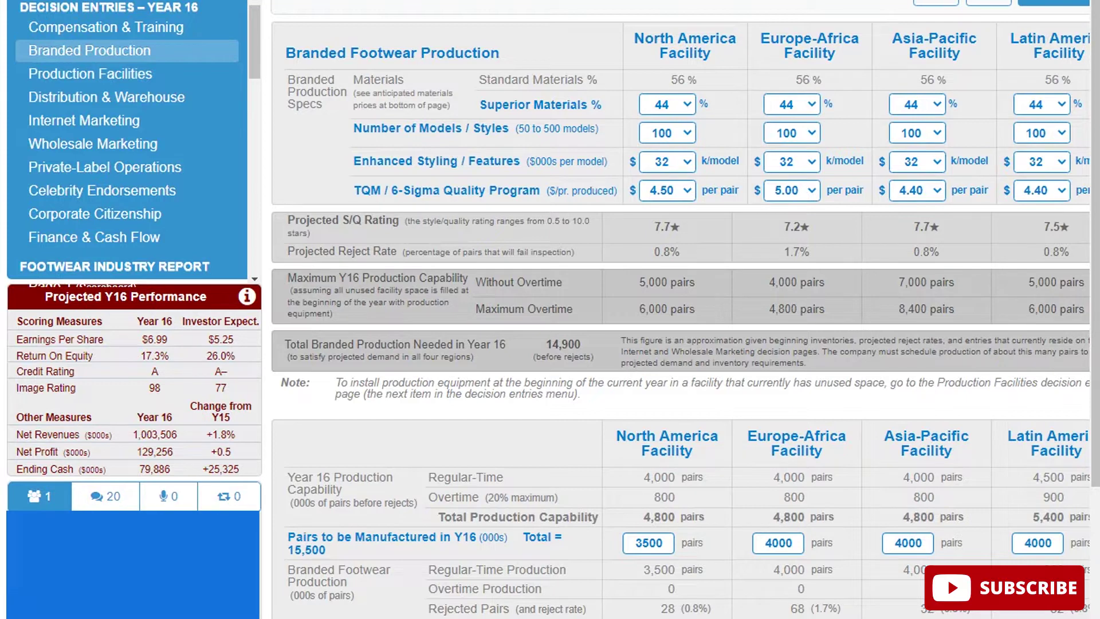
pyautogui.scroll(-8, 132, 143)
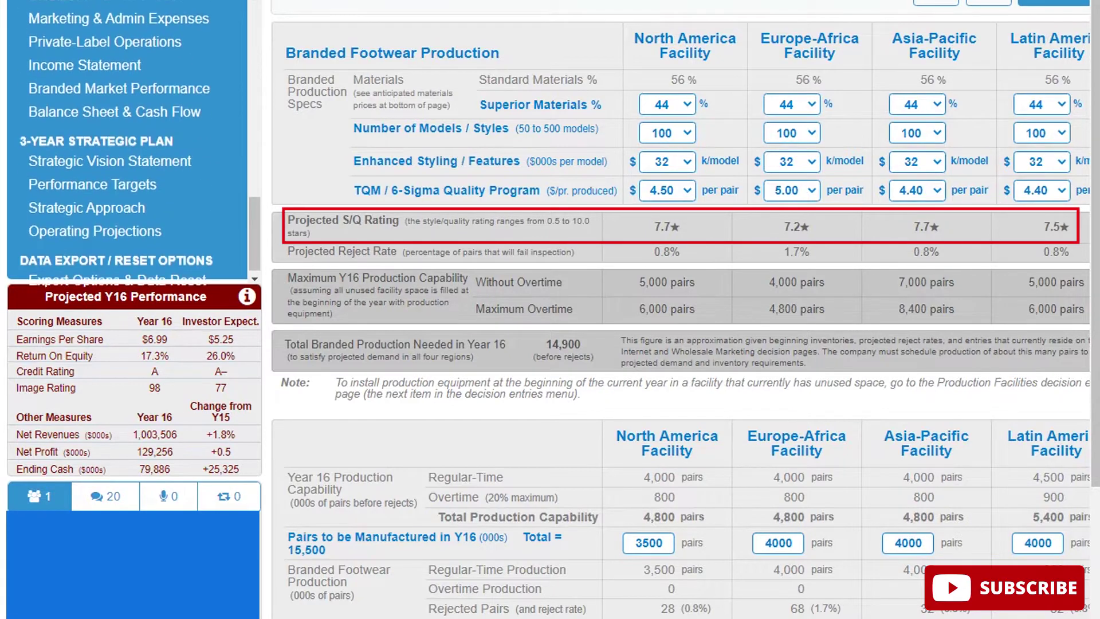
pyautogui.scroll(8, 132, 144)
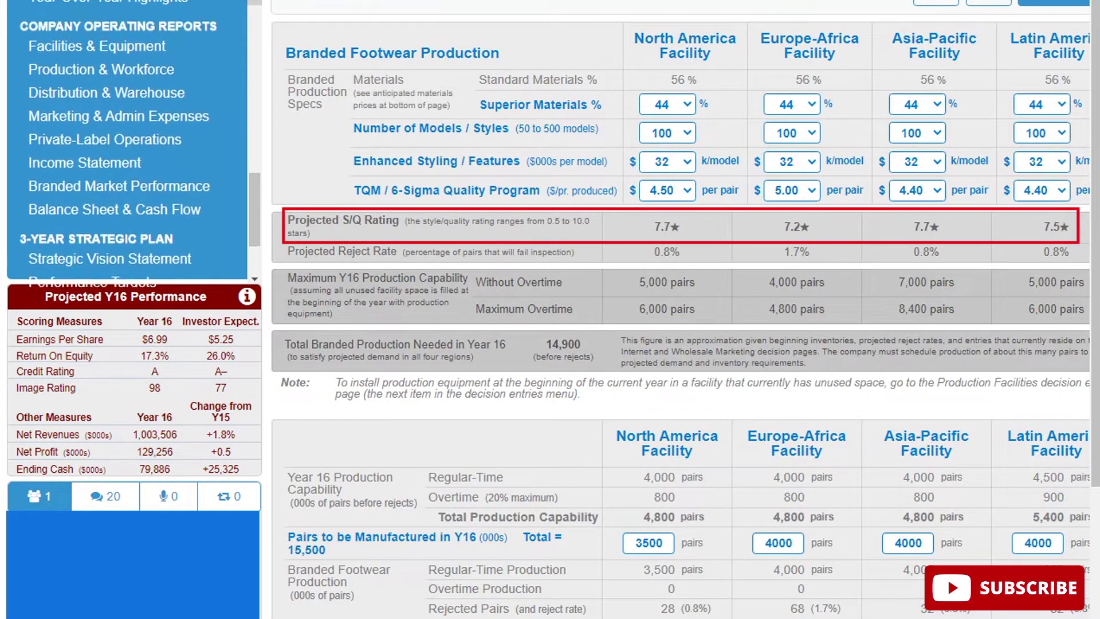
pyautogui.scroll(1, 132, 144)
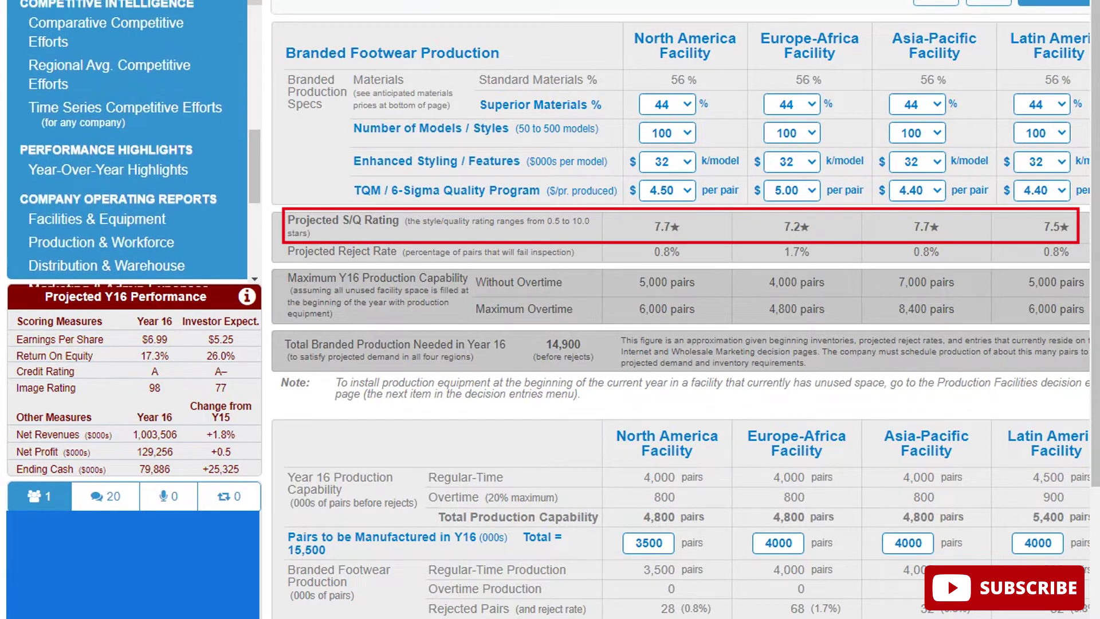
pyautogui.scroll(1, 126, 69)
pyautogui.click(106, 66)
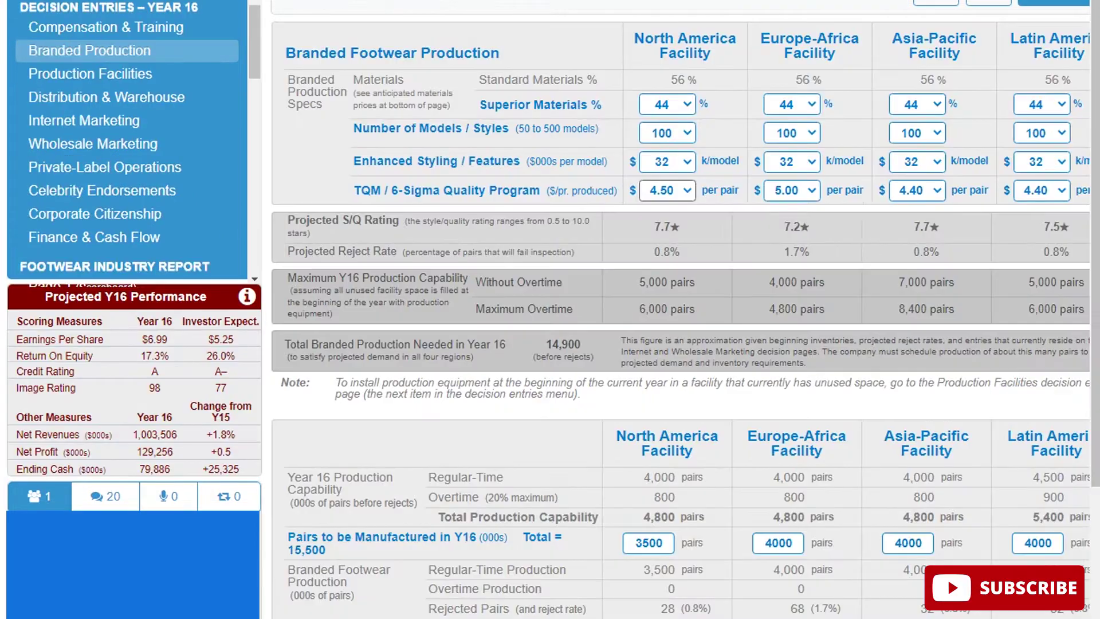
# Set the North America facility's TQM / 6-Sigma Quality Program spending to $5.00 per pair
pyautogui.click(668, 190)
pyautogui.moveTo(688, 412); pyautogui.dragTo(688, 441)
pyautogui.press('Return')
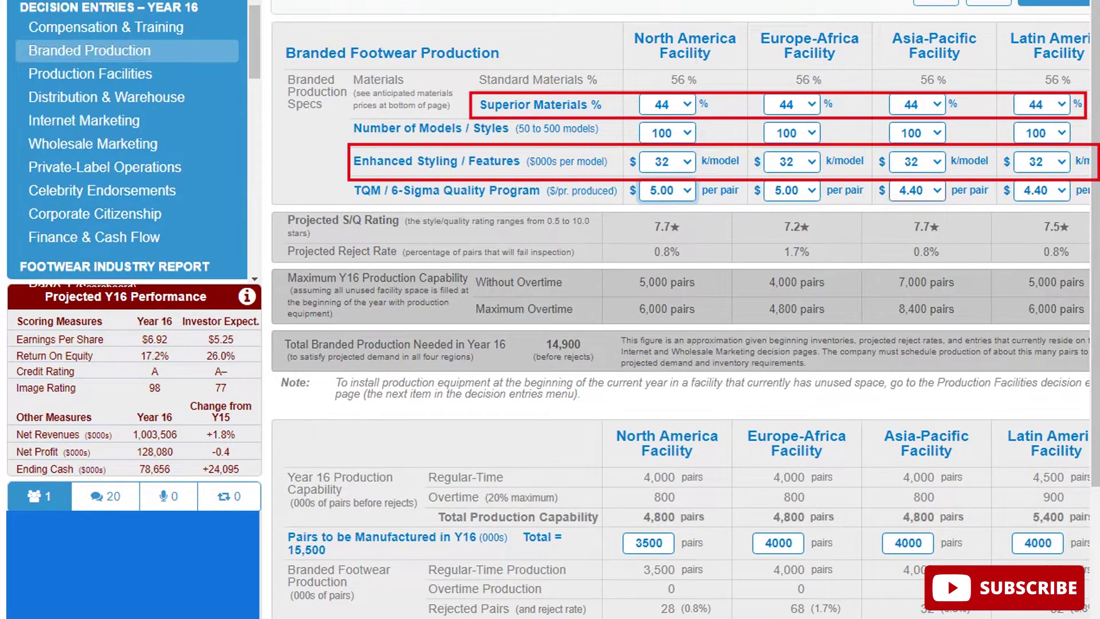
# Set the Asia-Pacific facility's TQM / 6-Sigma Quality Program spending to $5.00 per pair
pyautogui.click(917, 191)
pyautogui.press('Down')
pyautogui.press('Down')
pyautogui.press('Down')
pyautogui.press('Down')
pyautogui.press('Down')
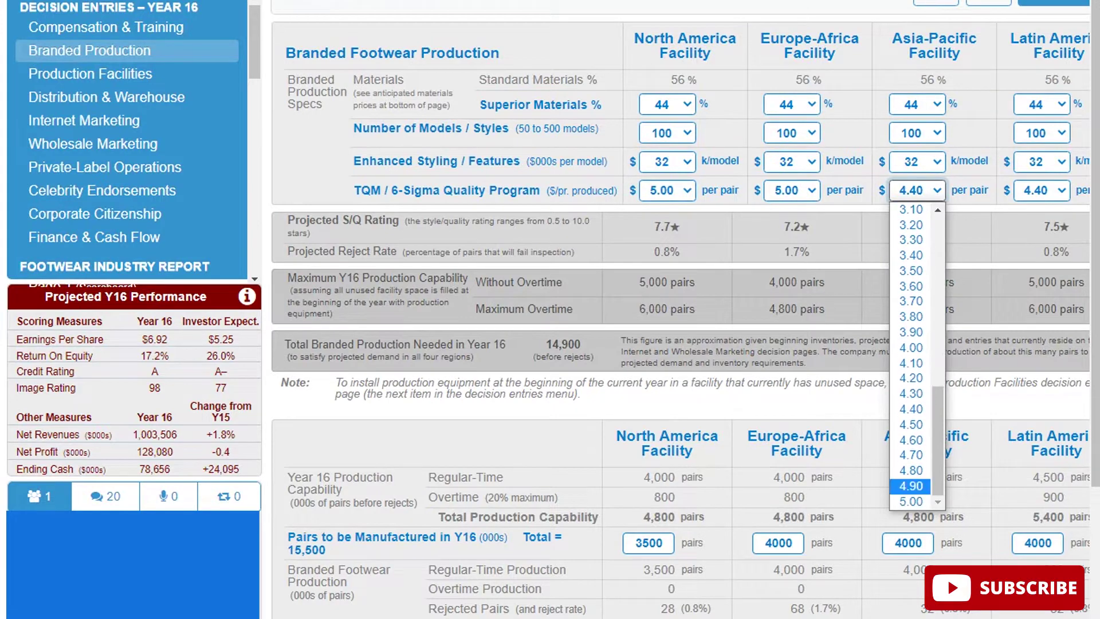
pyautogui.press('Down')
pyautogui.press('Return')
# Set the Latin America facility's TQM / 6-Sigma Quality Program spending to $5.00 per pair
pyautogui.press('Tab')
pyautogui.hotkey('alt', 'Down')
pyautogui.scroll(-3, 682, 309)
pyautogui.scroll(3, 682, 310)
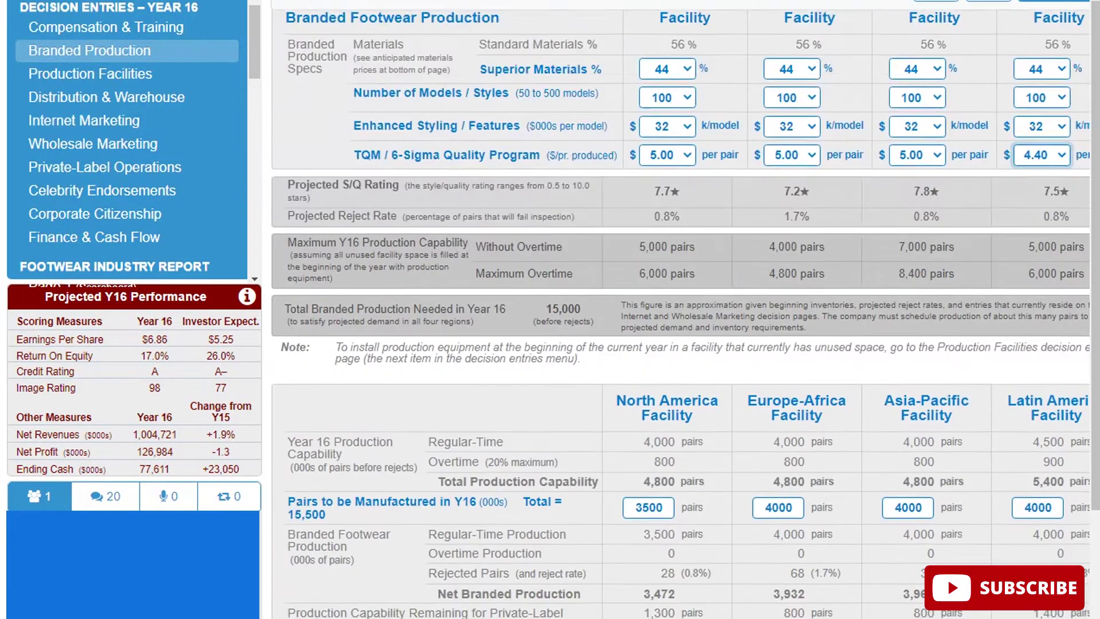
pyautogui.click(1042, 191)
pyautogui.press('Down')
pyautogui.press('Down')
pyautogui.press('Down')
pyautogui.press('Down')
pyautogui.press('Down')
pyautogui.press('Down')
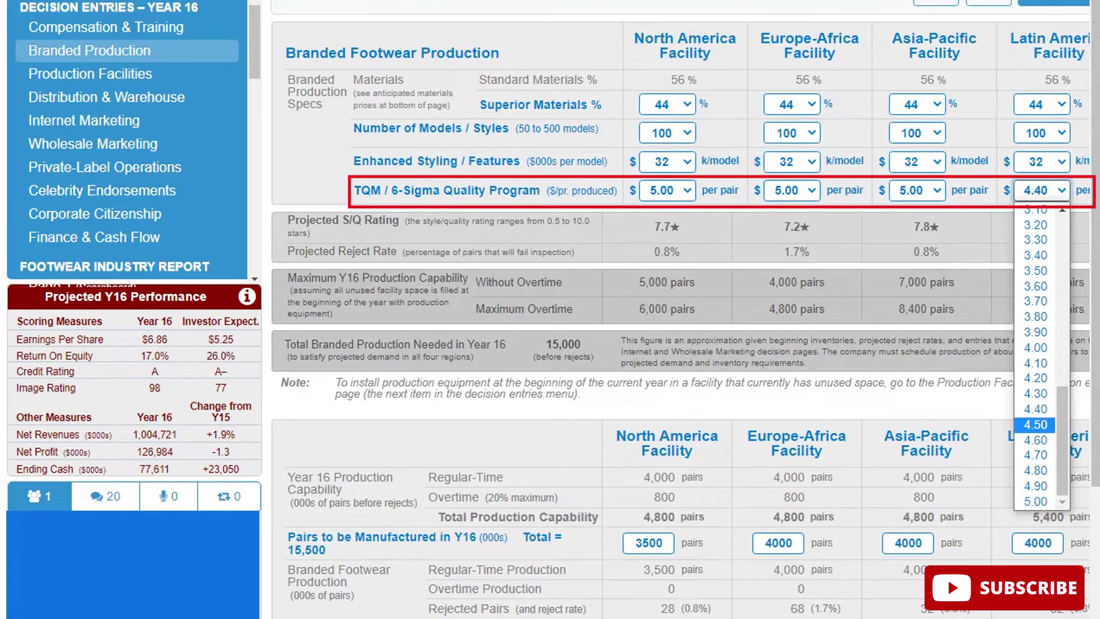
pyautogui.press('Return')
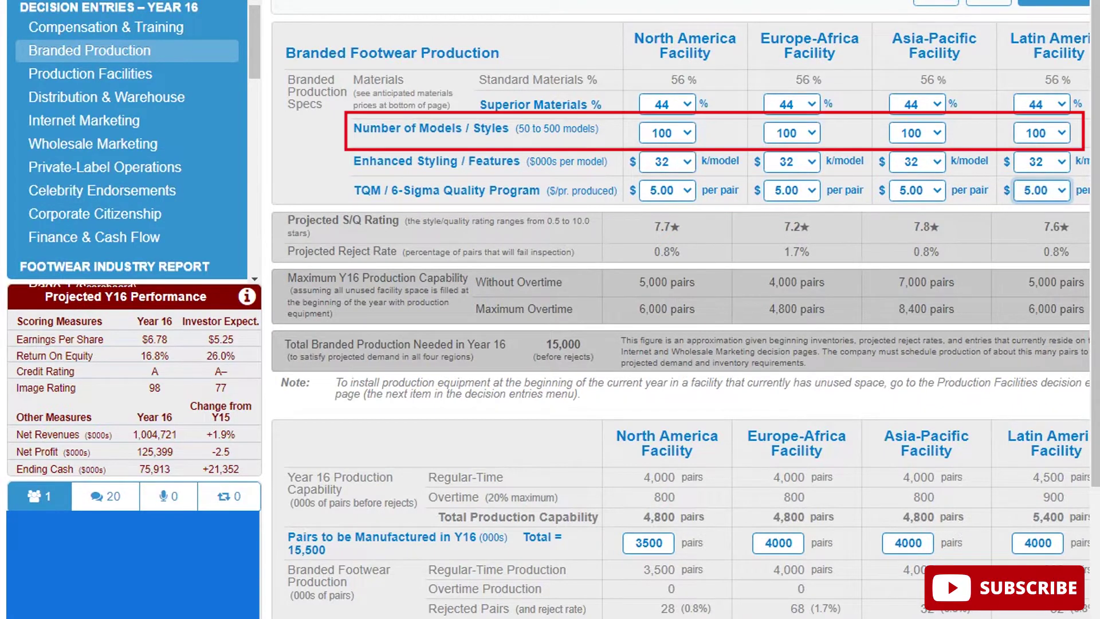
# Set Enhanced Styling / Features to $34k per model for the North America and Europe-Africa facilities
pyautogui.click(667, 162)
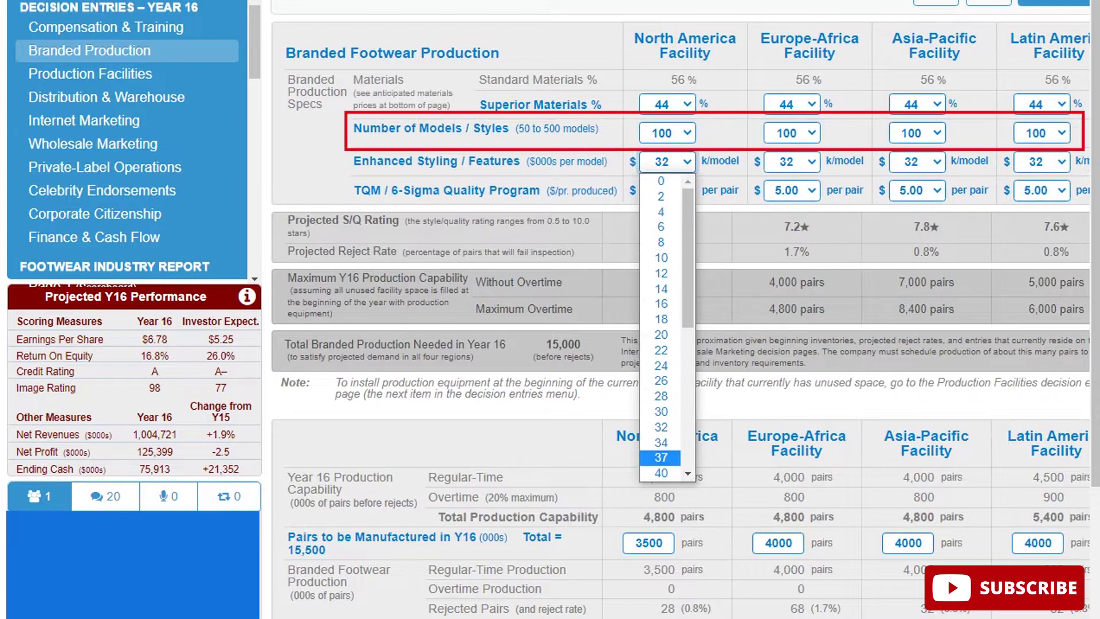
pyautogui.click(661, 443)
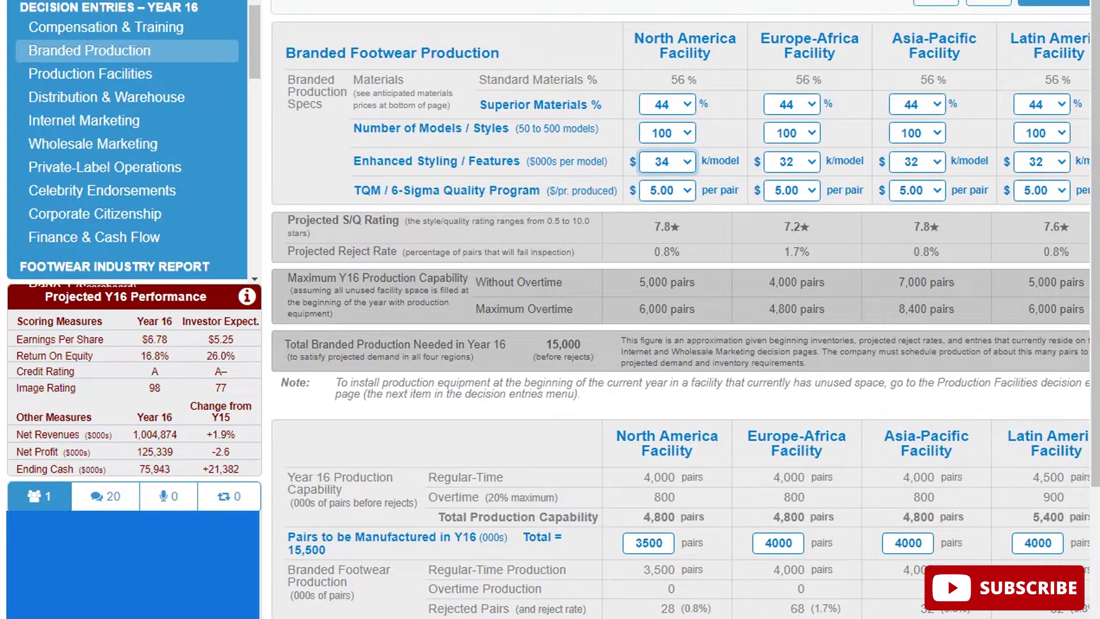
pyautogui.click(792, 162)
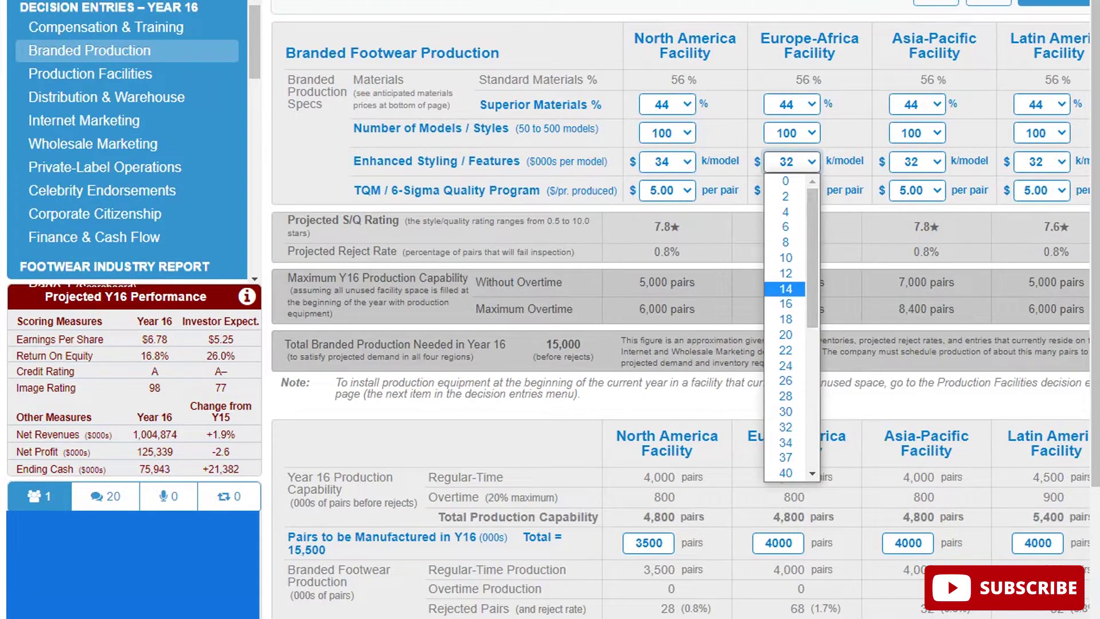
pyautogui.click(786, 442)
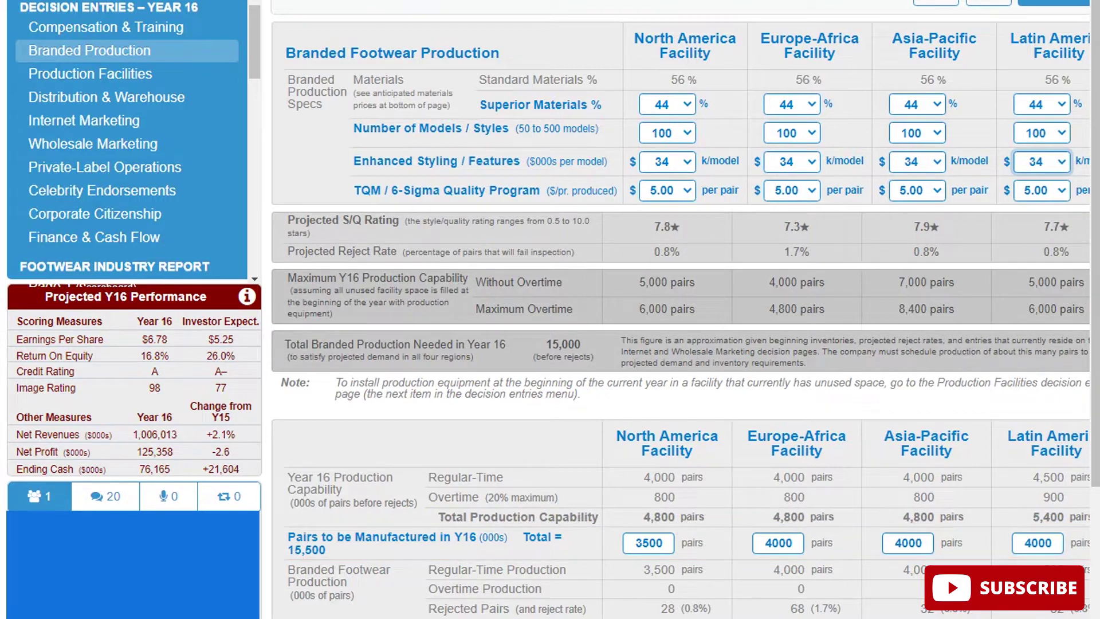
# Set the anticipated Year 16 materials prices to 6.14 per pair for standard and 13.80 per pair for superior materials
pyautogui.scroll(-3, 681, 314)
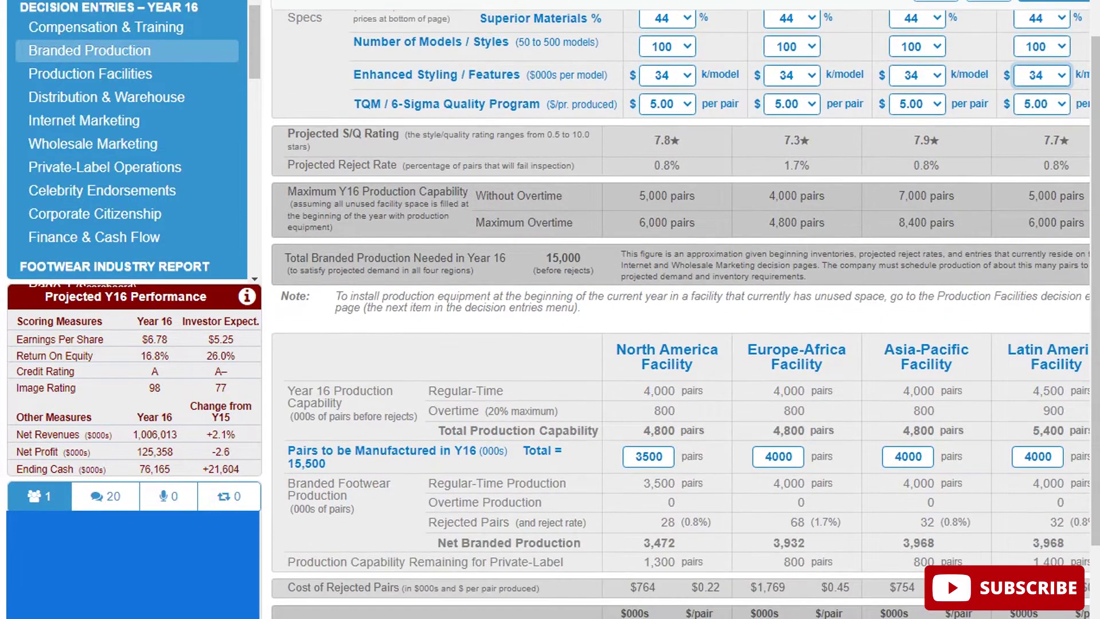
pyautogui.scroll(-2, 681, 313)
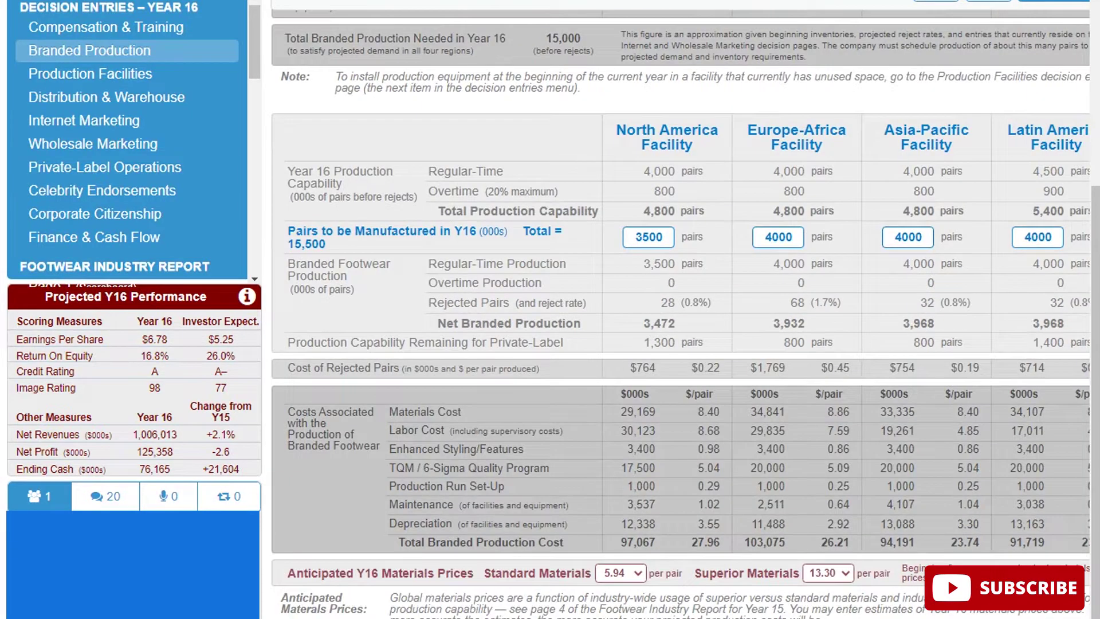
pyautogui.click(621, 573)
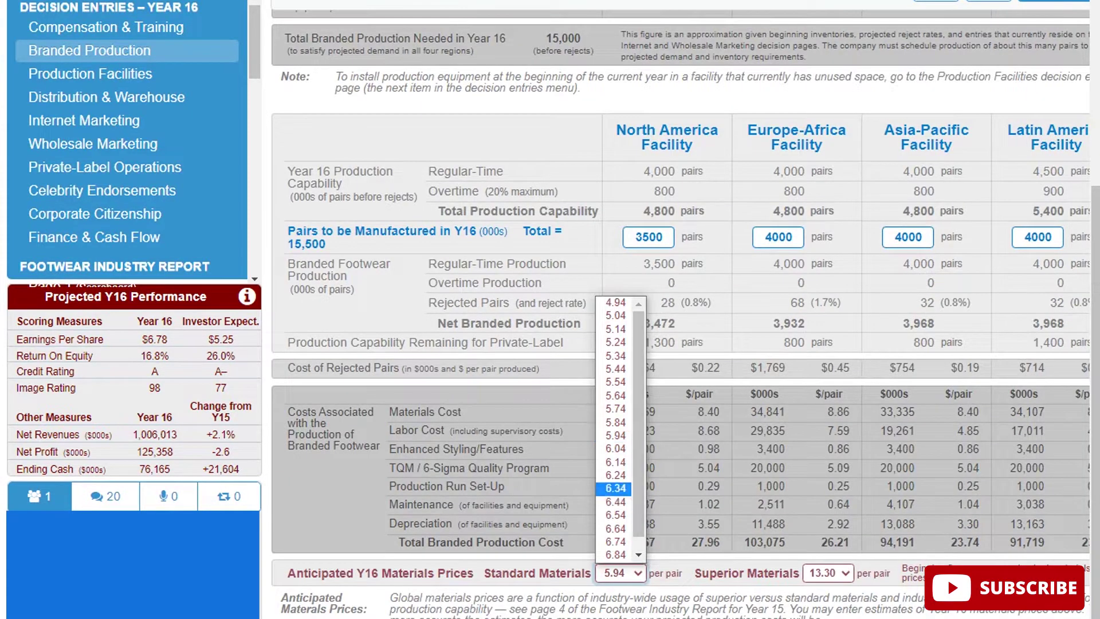
pyautogui.click(616, 463)
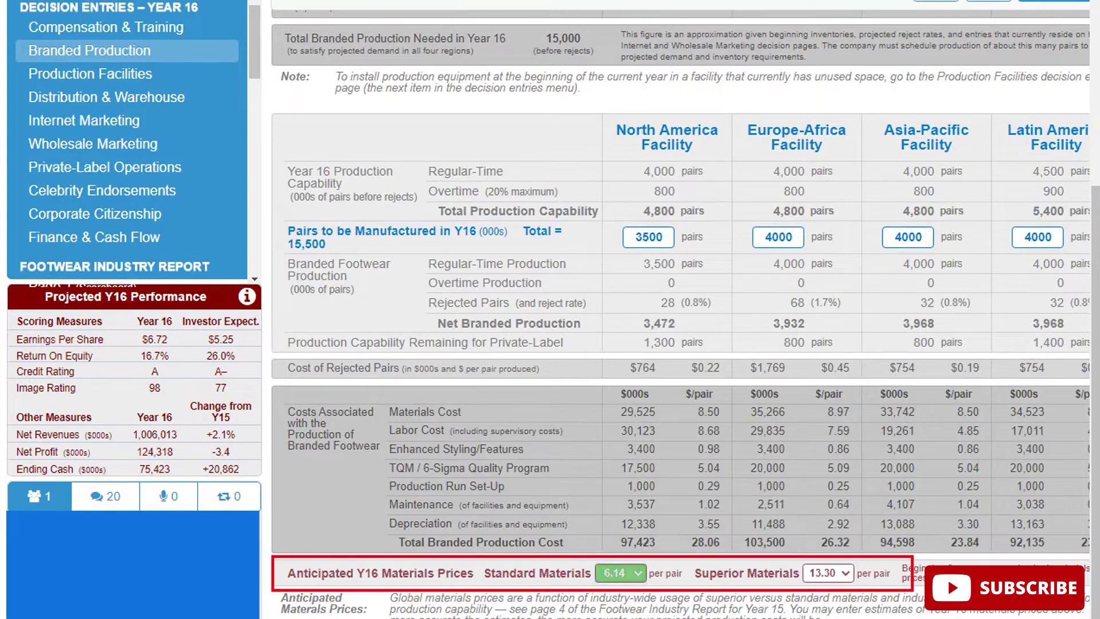
pyautogui.click(828, 573)
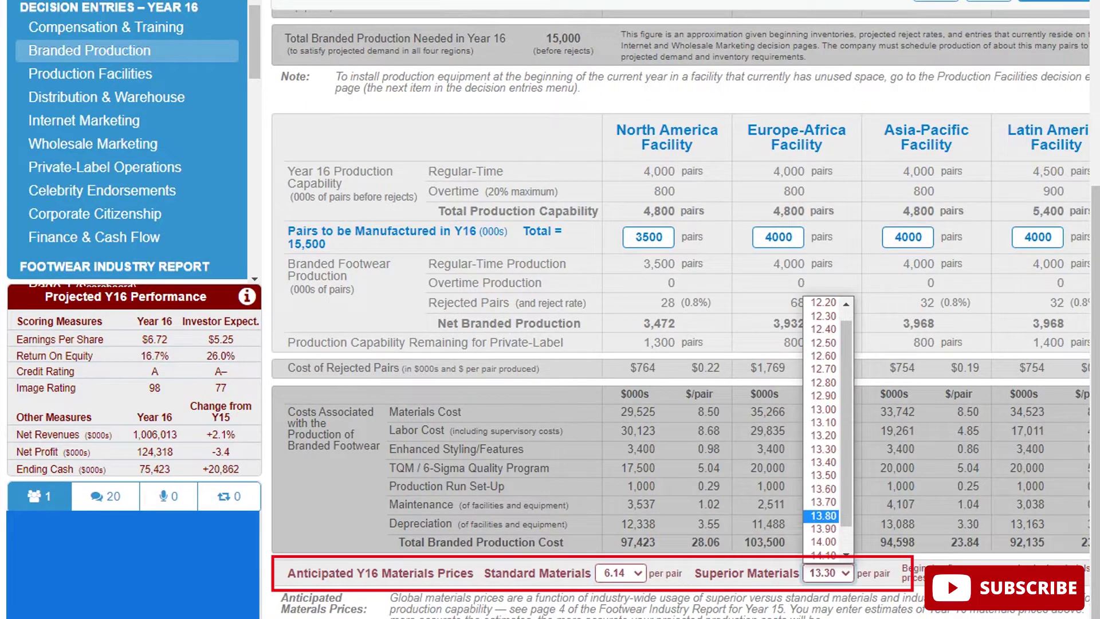
pyautogui.click(823, 515)
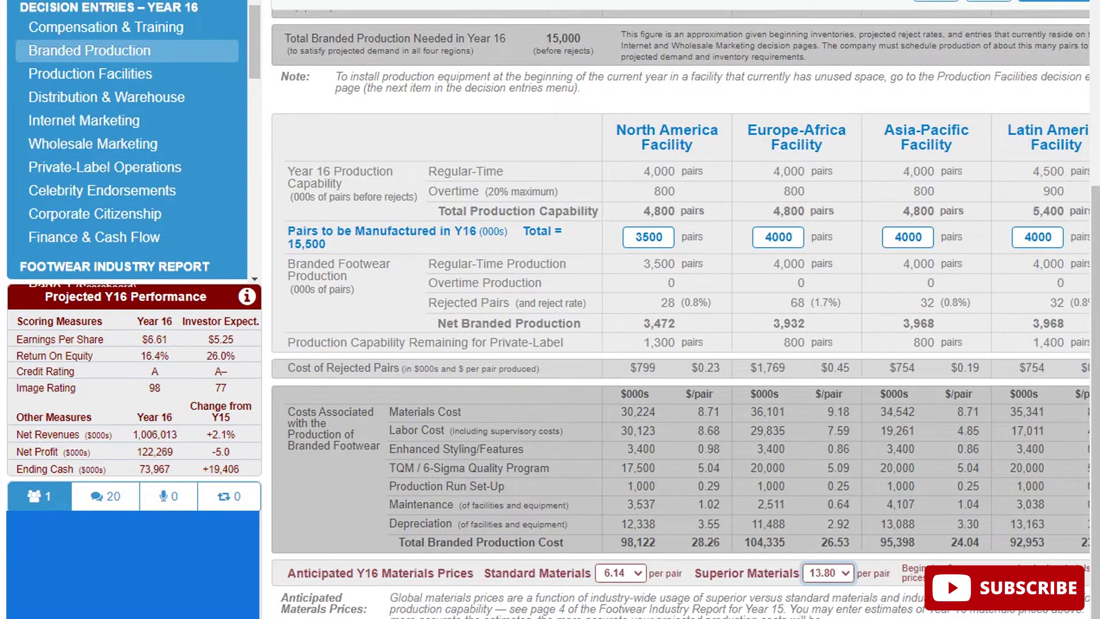
# Look over the Production Facilities decisions and open the Internet Marketing decisions
pyautogui.scroll(5, 948, 577)
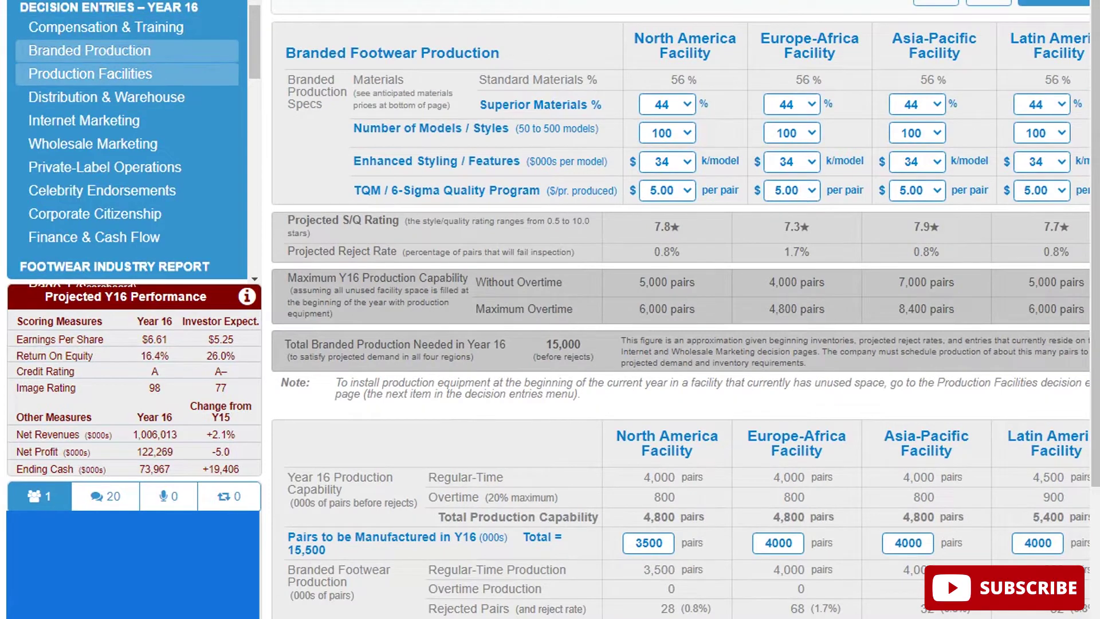
pyautogui.click(90, 74)
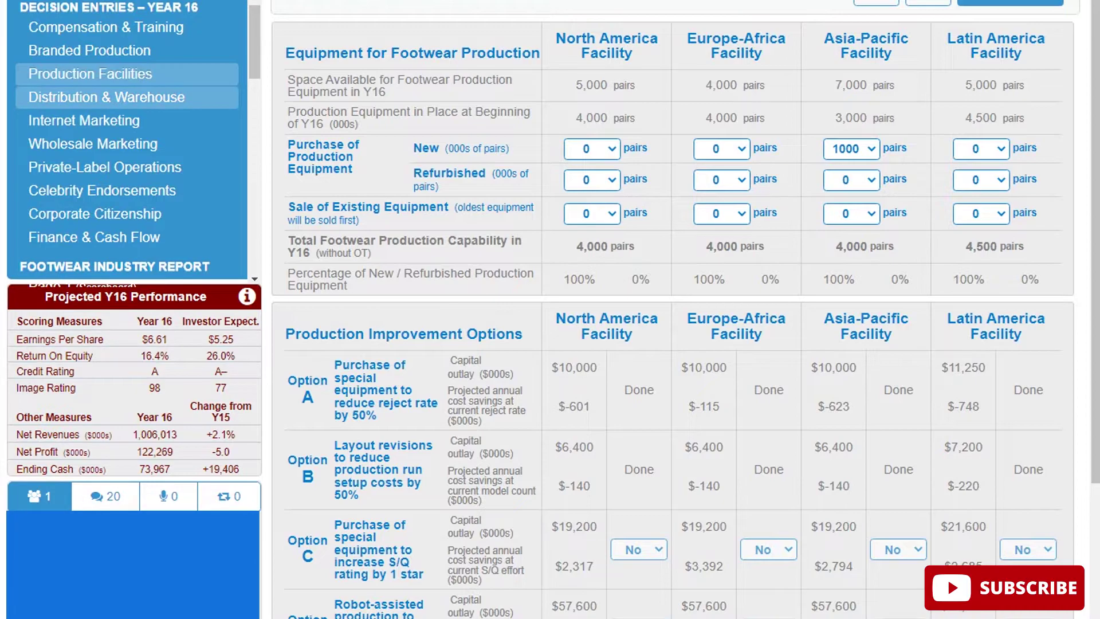
pyautogui.click(84, 120)
pyautogui.scroll(-10, 126, 225)
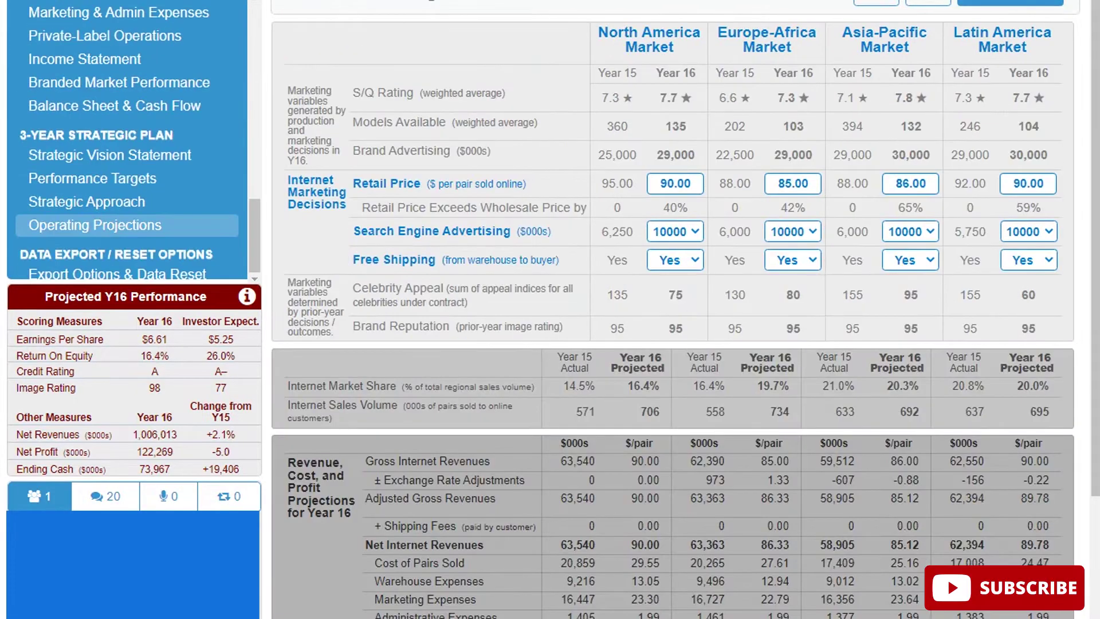
pyautogui.scroll(-1, 672, 309)
pyautogui.scroll(1, 672, 321)
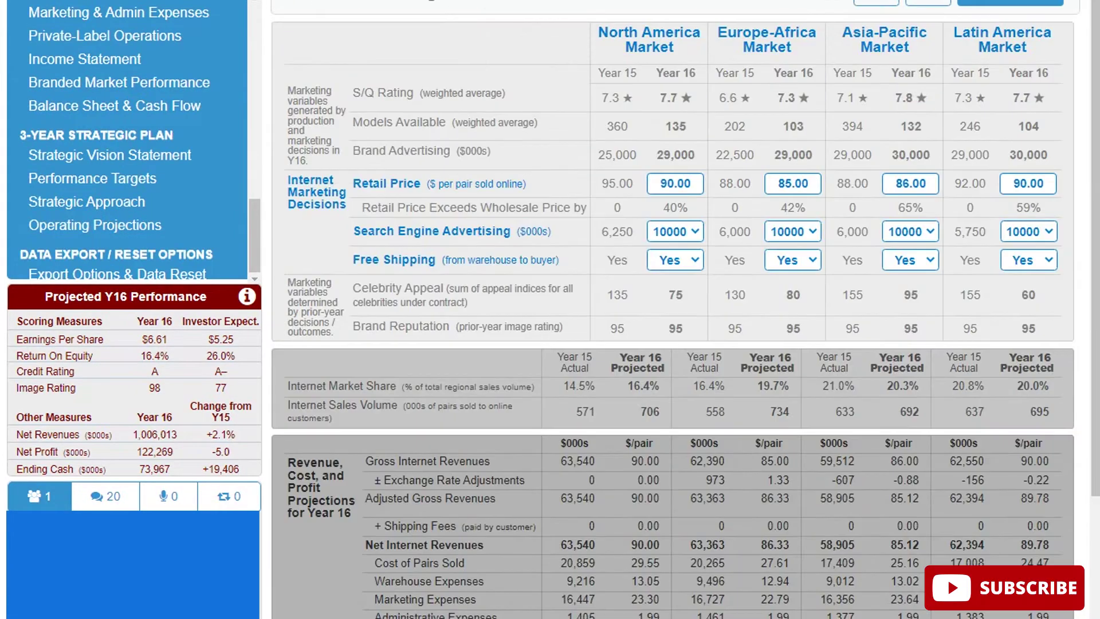
# Try search engine advertising of 7000 in all four markets
pyautogui.click(675, 232)
pyautogui.click(670, 357)
pyautogui.click(793, 231)
pyautogui.click(787, 357)
pyautogui.click(911, 232)
pyautogui.click(904, 358)
pyautogui.click(1028, 231)
pyautogui.click(1023, 358)
# Adjust the North America market's search engine advertising step by step down to 3000
pyautogui.click(676, 231)
pyautogui.scroll(-1, 669, 504)
pyautogui.click(669, 536)
pyautogui.click(676, 232)
pyautogui.scroll(-1, 669, 342)
pyautogui.click(669, 541)
pyautogui.click(669, 512)
pyautogui.click(676, 232)
pyautogui.click(669, 512)
pyautogui.click(676, 232)
pyautogui.click(668, 450)
pyautogui.click(675, 232)
pyautogui.click(669, 481)
pyautogui.click(676, 232)
pyautogui.press('Up')
pyautogui.press('Up')
pyautogui.press('Up')
pyautogui.press('Up')
pyautogui.press('Up')
pyautogui.press('Up')
pyautogui.press('Up')
pyautogui.press('Up')
pyautogui.press('Up')
pyautogui.press('Return')
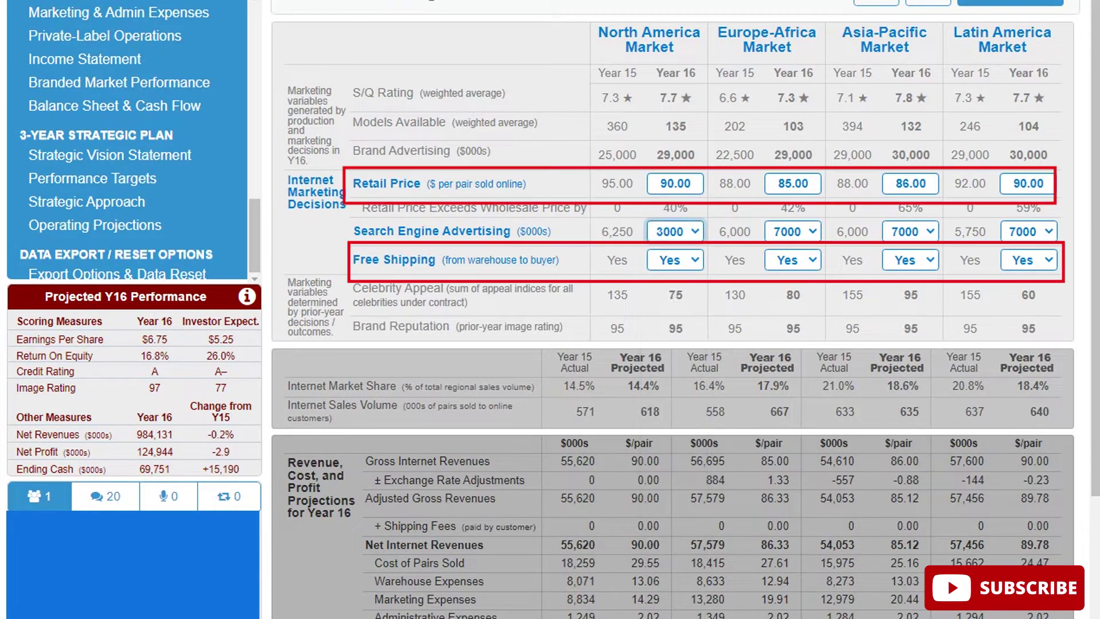
# Set the Europe-Africa market's search engine advertising to 2500
pyautogui.click(793, 232)
pyautogui.scroll(3, 785, 413)
pyautogui.click(785, 404)
# Try lowering the Asia-Pacific market's search engine advertising in steps to 2000
pyautogui.click(910, 231)
pyautogui.scroll(3, 903, 420)
pyautogui.click(902, 404)
pyautogui.click(911, 231)
pyautogui.click(903, 404)
pyautogui.click(910, 232)
pyautogui.click(903, 373)
# Try several lower search engine advertising amounts for the Latin America market, ending at 3750
pyautogui.click(1029, 232)
pyautogui.scroll(3, 1022, 327)
pyautogui.click(1022, 373)
pyautogui.click(1028, 231)
pyautogui.click(1021, 389)
pyautogui.click(1029, 232)
pyautogui.scroll(-4, 1022, 404)
pyautogui.scroll(4, 1022, 452)
pyautogui.click(1023, 481)
pyautogui.click(1029, 232)
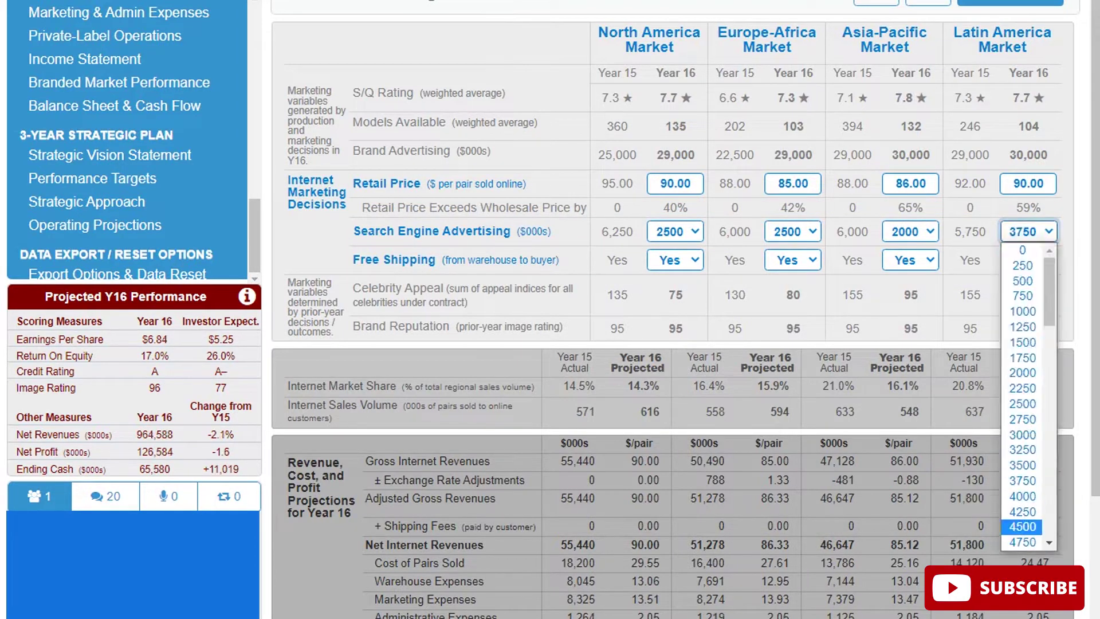
# Raise the Latin America market's search engine advertising stepwise from 4500 to 10000
pyautogui.click(1023, 526)
pyautogui.click(1029, 231)
pyautogui.scroll(-5, 1022, 404)
pyautogui.click(1022, 357)
pyautogui.click(1029, 231)
pyautogui.scroll(-1, 1022, 265)
pyautogui.click(1022, 488)
pyautogui.click(1028, 232)
pyautogui.scroll(-2, 1022, 369)
pyautogui.click(1022, 400)
pyautogui.click(1029, 231)
pyautogui.click(1023, 523)
pyautogui.click(1029, 232)
pyautogui.click(1022, 539)
pyautogui.click(1029, 232)
pyautogui.scroll(-5, 1023, 489)
pyautogui.click(1023, 257)
pyautogui.click(1028, 232)
pyautogui.scroll(-1, 1023, 498)
pyautogui.click(1022, 500)
# Try search engine advertising of 10000 for the Asia-Pacific market
pyautogui.click(911, 232)
pyautogui.scroll(-10, 905, 395)
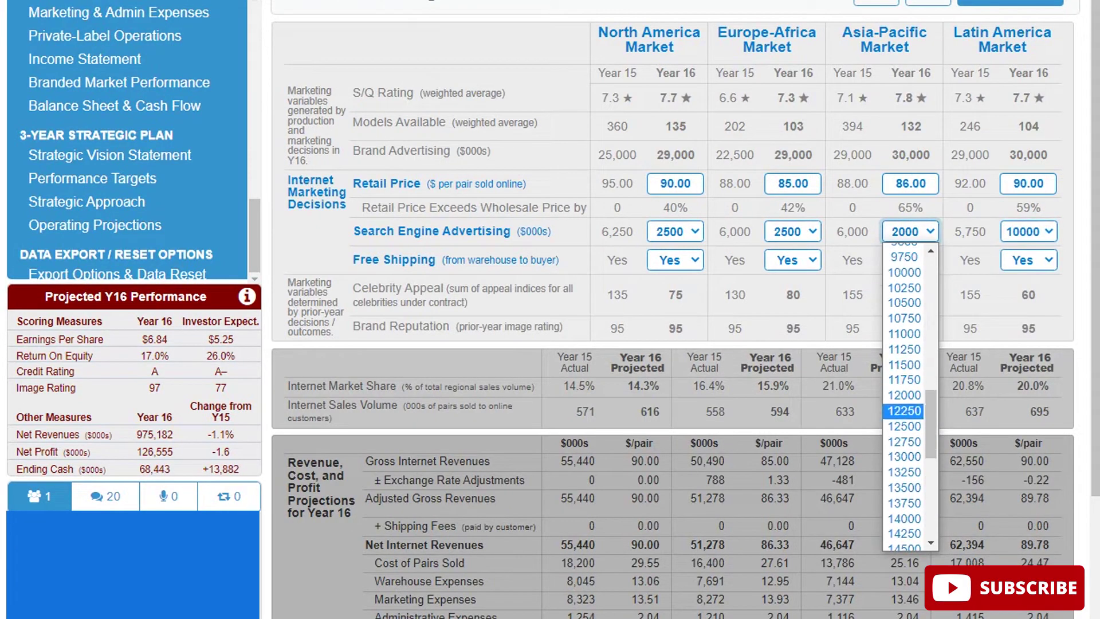
pyautogui.click(904, 273)
# Lower the Asia-Pacific market's search engine advertising step by step through 5000 and settle on 1750
pyautogui.click(911, 232)
pyautogui.click(905, 515)
pyautogui.click(911, 232)
pyautogui.click(905, 515)
pyautogui.click(911, 232)
pyautogui.click(905, 481)
pyautogui.click(910, 232)
pyautogui.click(905, 515)
pyautogui.click(905, 513)
pyautogui.click(911, 232)
pyautogui.click(904, 514)
pyautogui.click(910, 231)
pyautogui.click(905, 513)
pyautogui.click(911, 232)
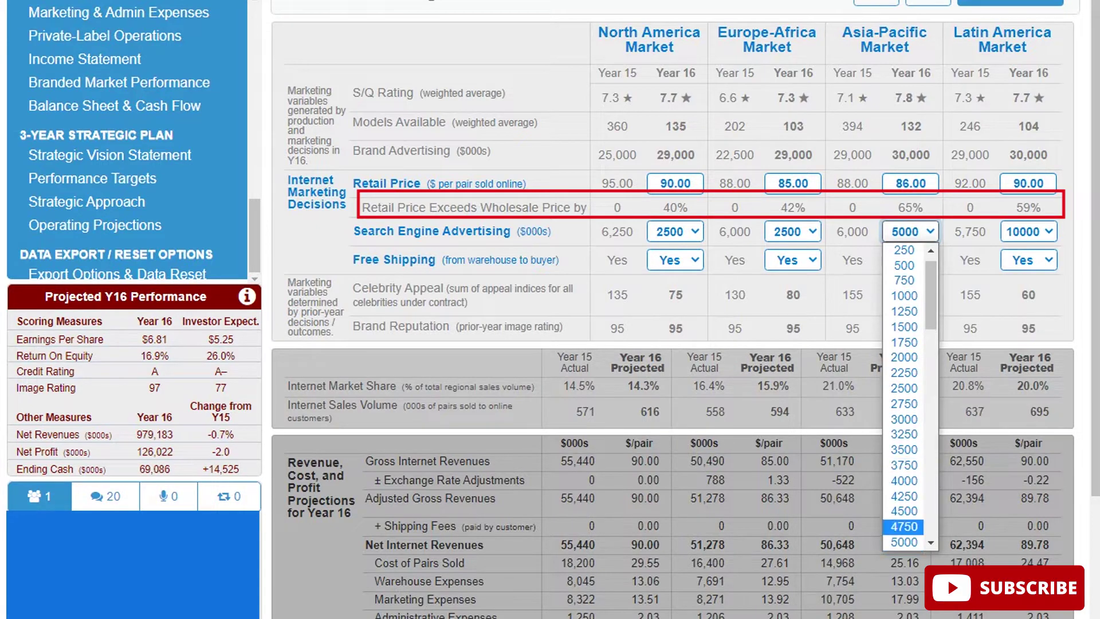
pyautogui.click(905, 343)
# Lower the Europe-Africa market's search engine advertising by two increments
pyautogui.click(793, 231)
pyautogui.press('Up')
pyautogui.press('Up')
pyautogui.hotkey('alt', 'Down')
pyautogui.press('Return')
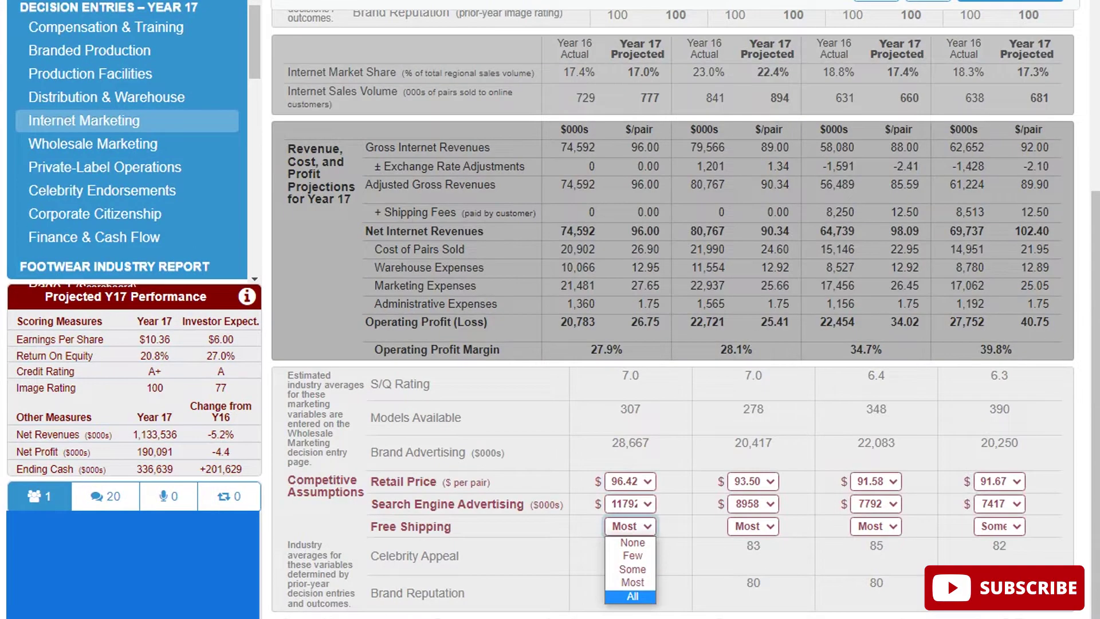
# Set the Year 17 competitive assumption for free shipping to All in the North America and Europe-Africa markets
pyautogui.press('Return')
pyautogui.press('Tab')
pyautogui.hotkey('alt', 'Down')
pyautogui.press('Down')
pyautogui.press('Return')
# Set the free shipping competitive assumption to All for the Asia-Pacific and Latin America markets
pyautogui.press('Tab')
pyautogui.hotkey('alt', 'Down')
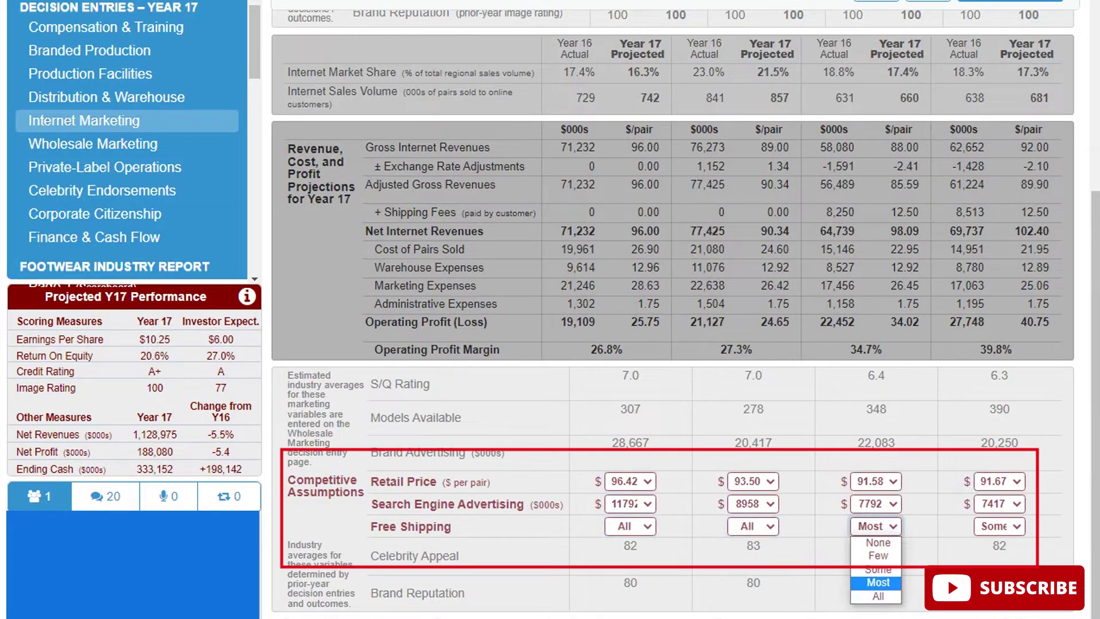
pyautogui.press('Return')
pyautogui.click(876, 526)
pyautogui.click(875, 595)
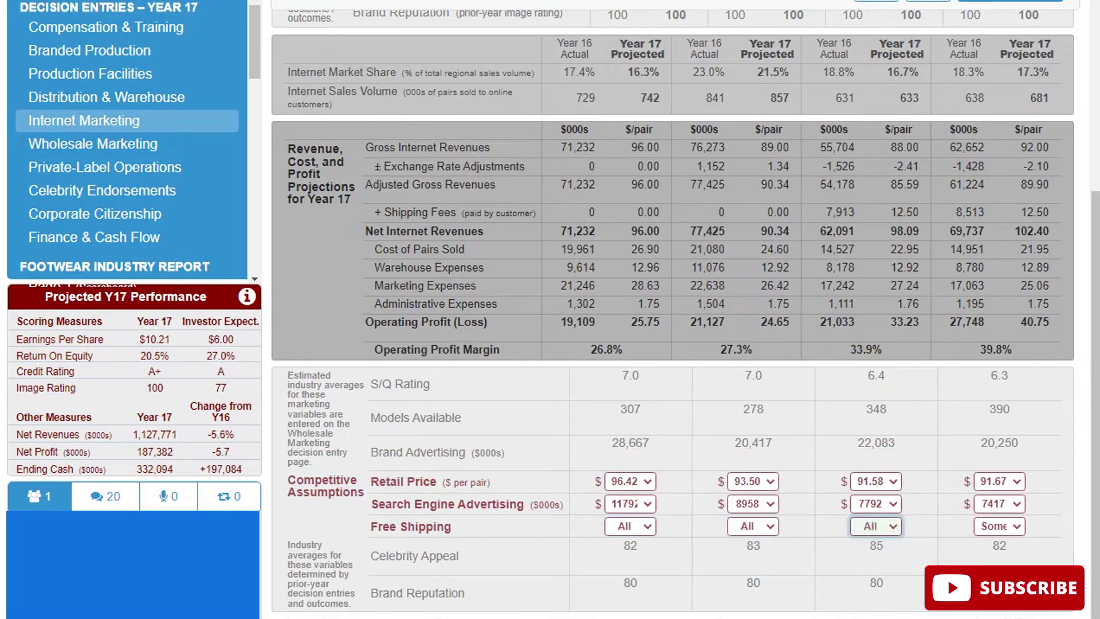
pyautogui.click(999, 526)
pyautogui.press('Down')
pyautogui.press('Down')
pyautogui.press('Return')
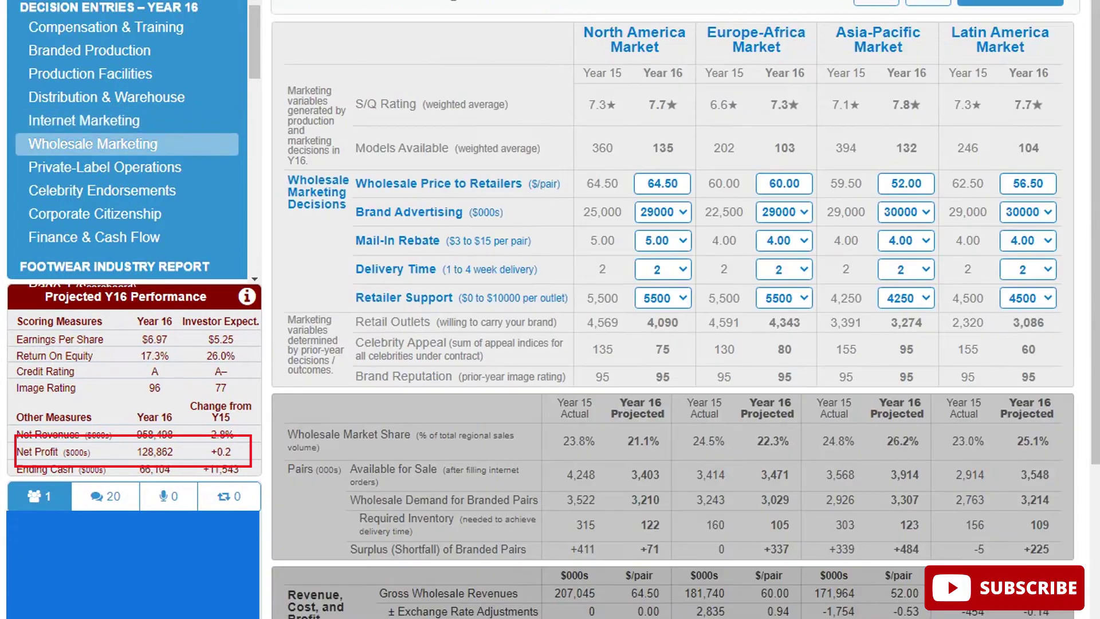
# Try several brand advertising amounts for the North America wholesale market and settle on 30000
pyautogui.hotkey('alt', 'Down')
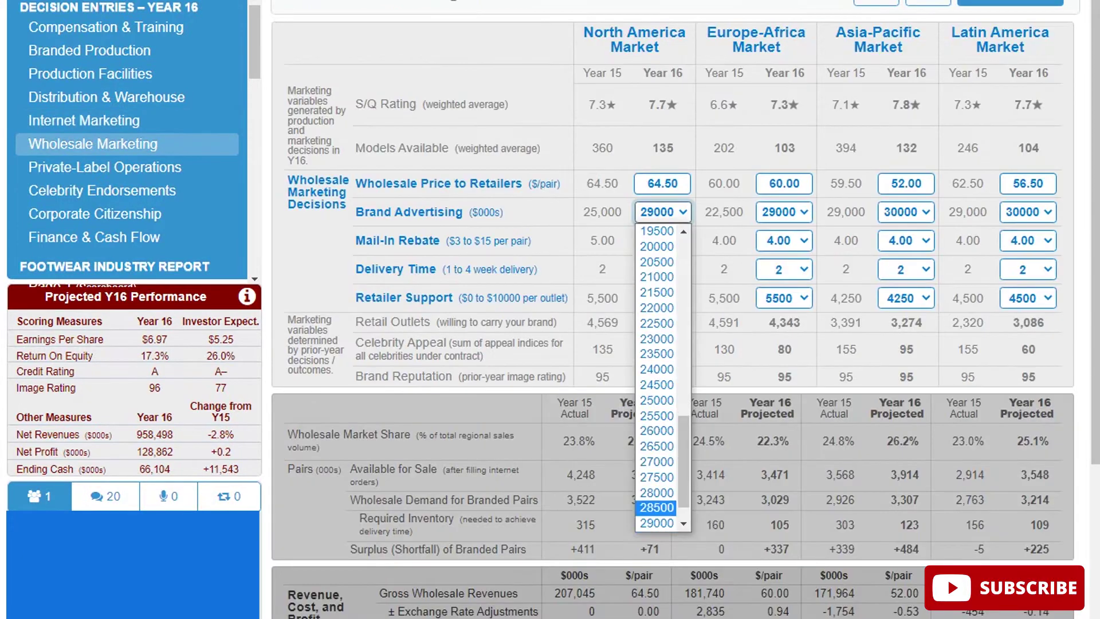
pyautogui.press('Return')
pyautogui.hotkey('alt', 'Down')
pyautogui.press('Down')
pyautogui.press('Return')
pyautogui.click(663, 212)
pyautogui.click(659, 499)
pyautogui.click(662, 212)
pyautogui.click(659, 514)
pyautogui.click(663, 212)
pyautogui.click(659, 530)
# Adjust the North America market's competitive assumption for brand advertising
pyautogui.scroll(-6, 673, 344)
pyautogui.click(595, 507)
pyautogui.click(595, 405)
pyautogui.click(725, 507)
pyautogui.scroll(6, 673, 344)
# Try other brand advertising amounts for the Europe-Africa wholesale market and set it back to 29000
pyautogui.click(784, 212)
pyautogui.click(784, 467)
pyautogui.click(784, 212)
pyautogui.click(784, 499)
pyautogui.click(784, 212)
pyautogui.click(784, 482)
pyautogui.click(784, 212)
pyautogui.click(784, 530)
pyautogui.click(784, 212)
pyautogui.click(784, 499)
# Try several brand advertising amounts for the Asia-Pacific wholesale market and settle on 29000
pyautogui.click(906, 212)
pyautogui.click(906, 498)
pyautogui.click(905, 212)
pyautogui.click(906, 467)
pyautogui.click(906, 212)
pyautogui.click(905, 498)
pyautogui.hotkey('alt', 'Down')
pyautogui.press('Return')
pyautogui.hotkey('alt', 'Down')
pyautogui.press('Up')
pyautogui.press('Return')
# Try several brand advertising amounts for the Latin America wholesale market and settle on 28000
pyautogui.press('Tab')
pyautogui.hotkey('alt', 'Down')
pyautogui.press('Return')
pyautogui.click(1027, 212)
pyautogui.click(1027, 491)
pyautogui.click(1028, 212)
pyautogui.click(1028, 430)
pyautogui.click(1028, 212)
pyautogui.click(1027, 460)
pyautogui.moveTo(692, 441); pyautogui.dragTo(700, 441)
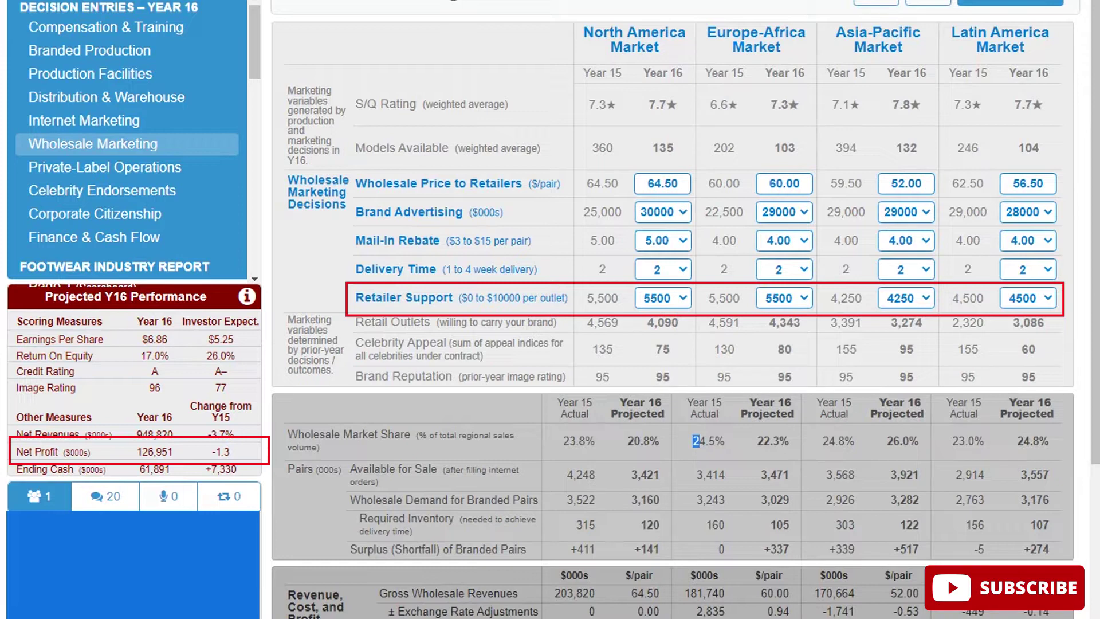
pyautogui.scroll(-3, 132, 143)
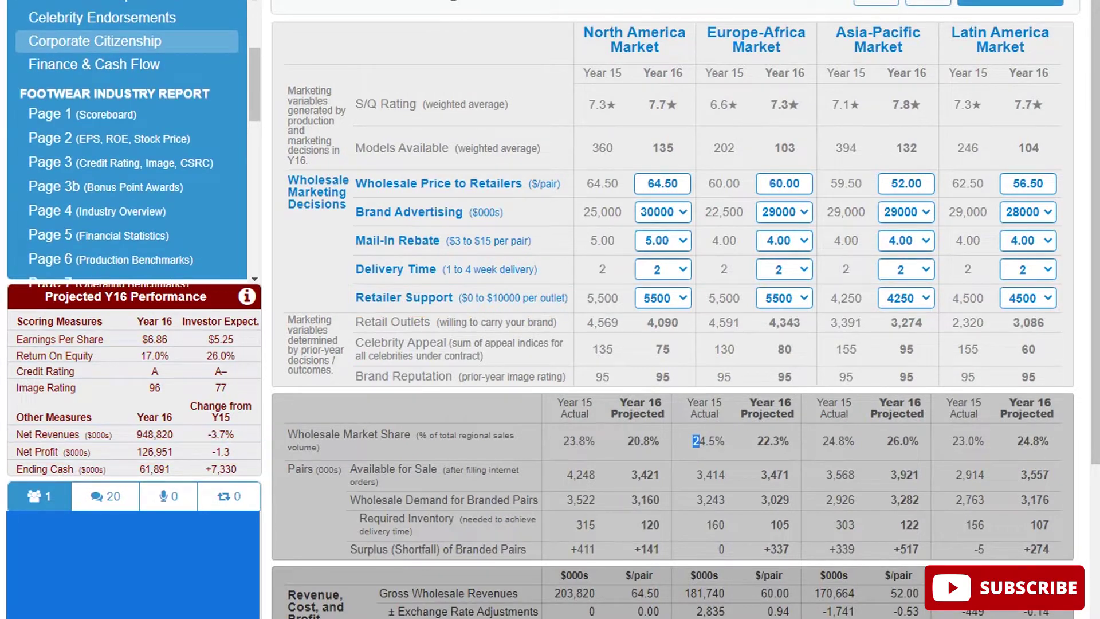
pyautogui.scroll(-3, 126, 40)
pyautogui.scroll(-3, 126, 143)
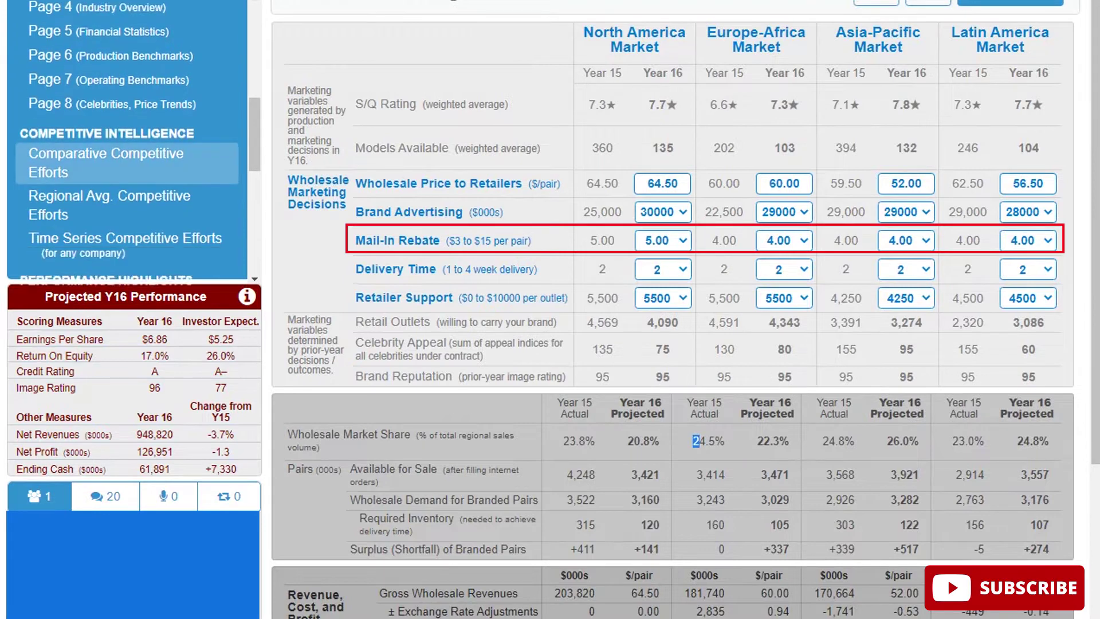
pyautogui.scroll(4, 126, 143)
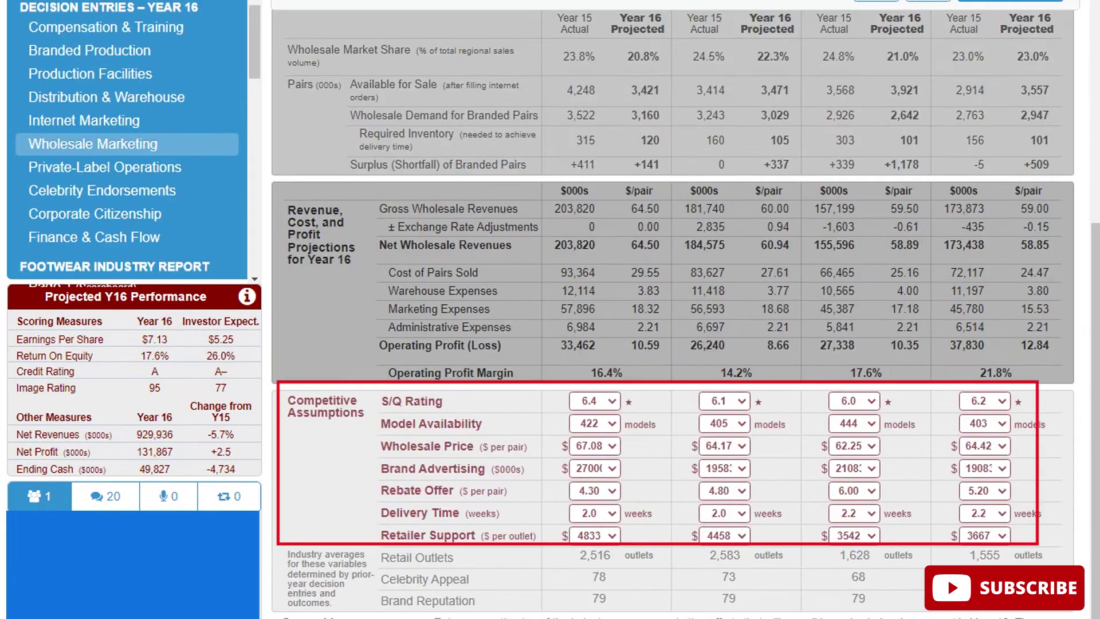
# Lower the competitive wholesale price assumptions to 60.42 in Latin America, 60.25 in Asia-Pacific, 61.17 in Europe-Africa and 65.08 in North America
pyautogui.click(985, 446)
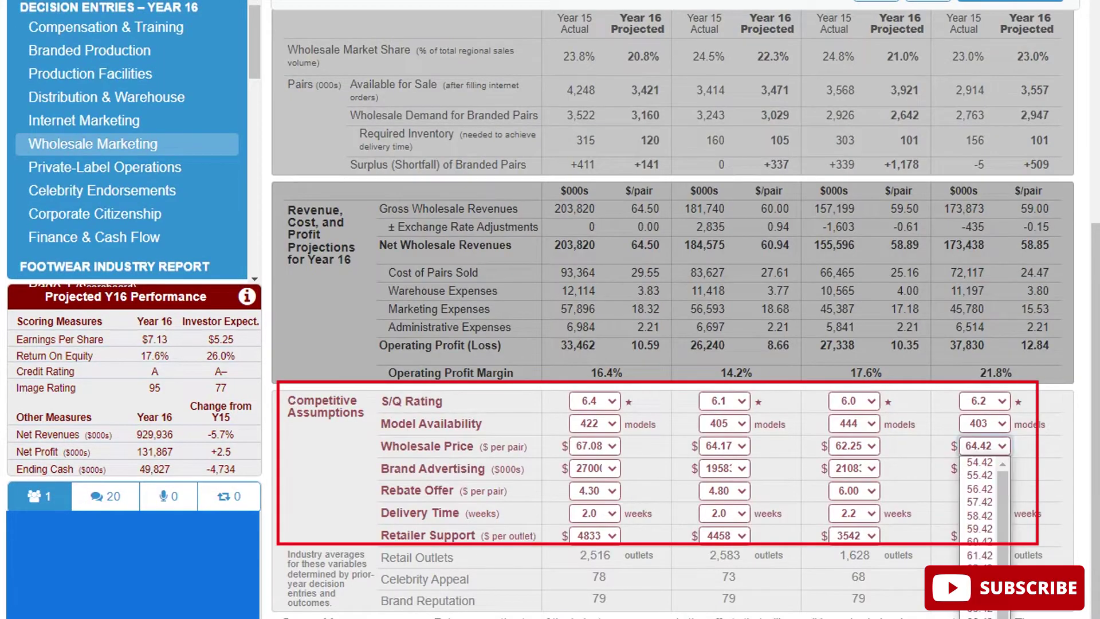
pyautogui.click(980, 540)
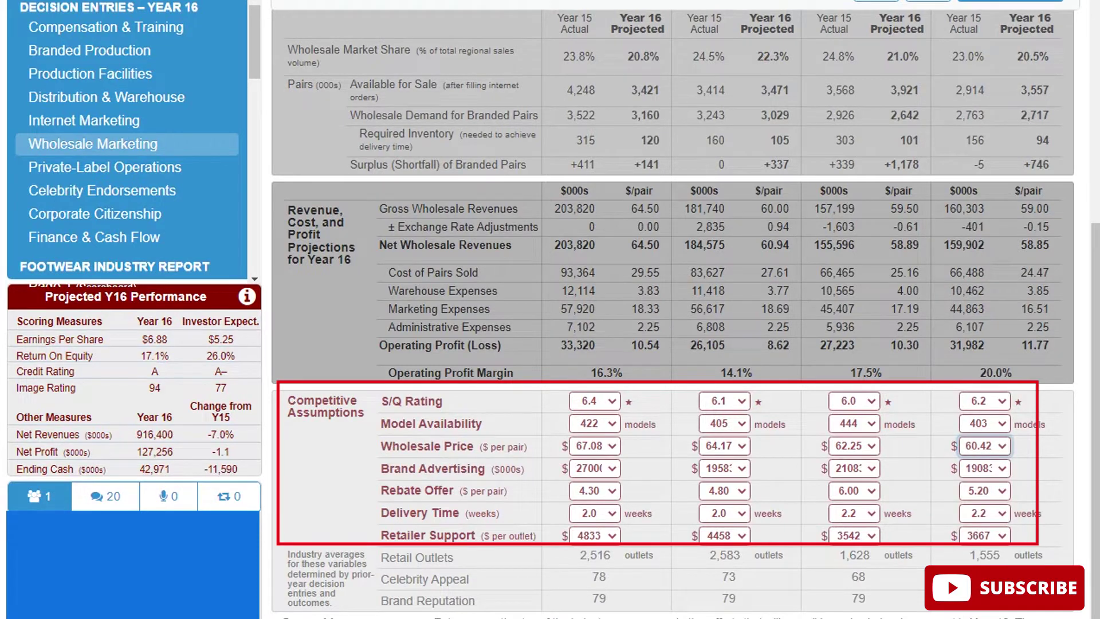
pyautogui.click(854, 445)
pyautogui.click(848, 570)
pyautogui.click(725, 446)
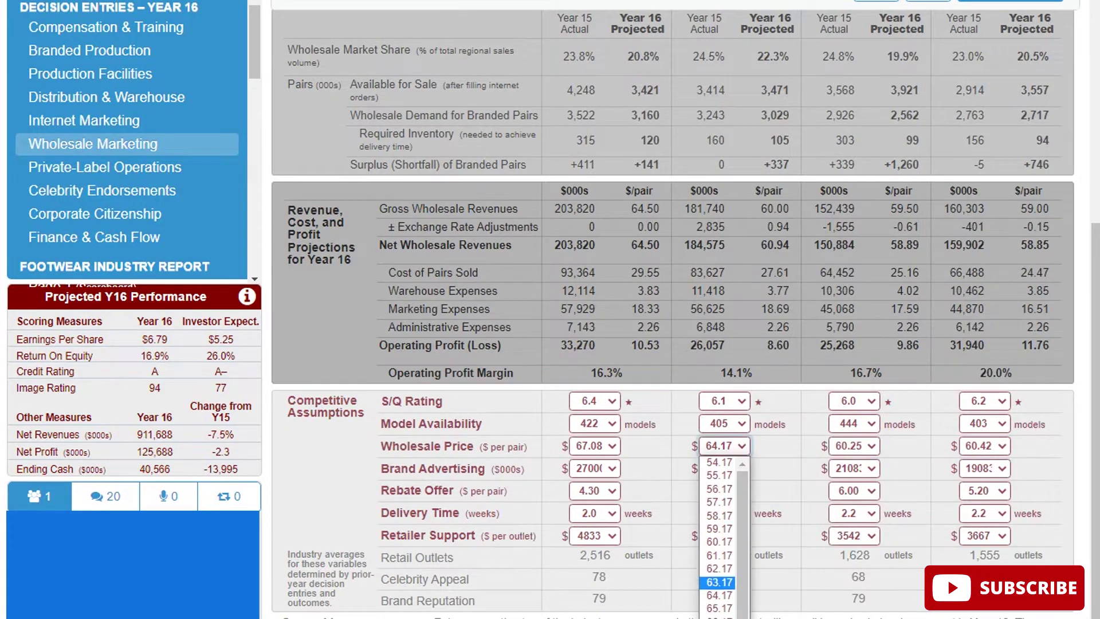
pyautogui.click(719, 556)
pyautogui.click(595, 446)
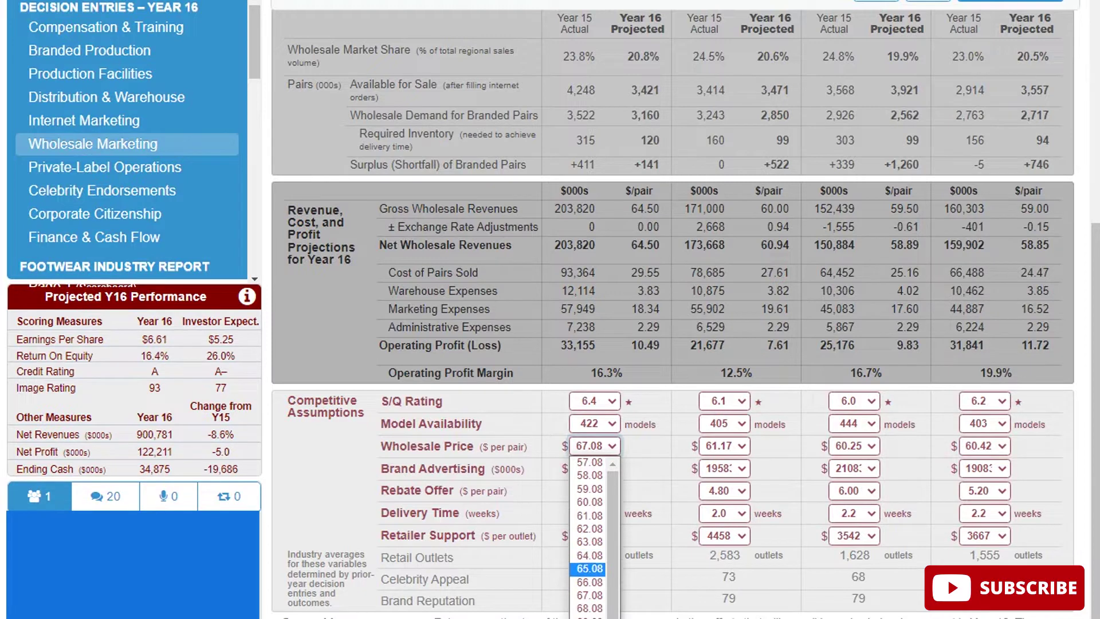
pyautogui.click(590, 569)
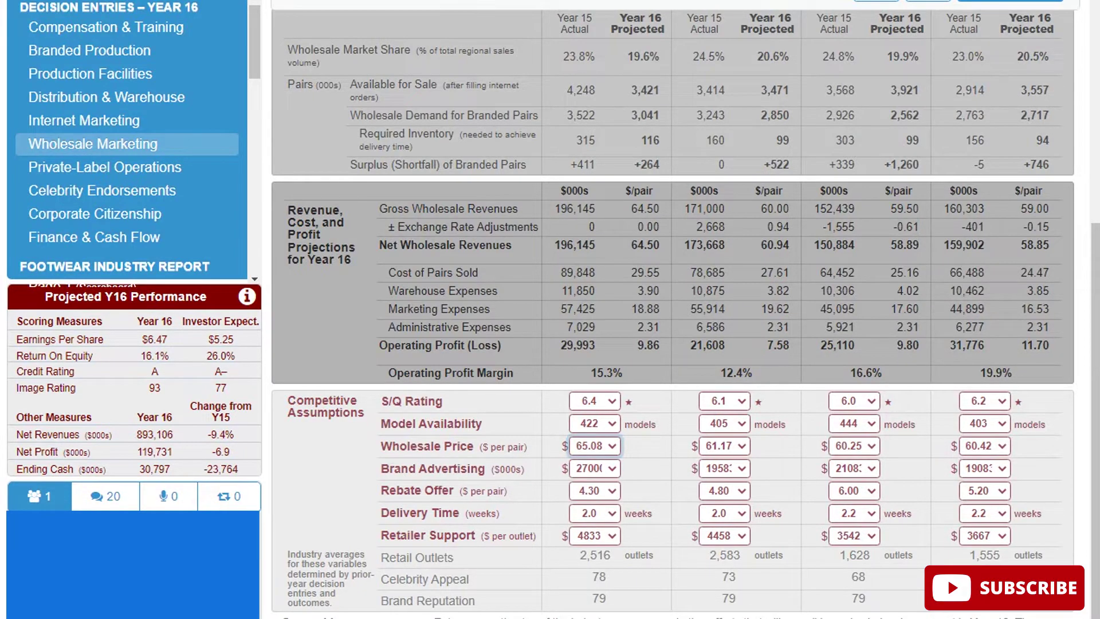
# Raise the competitive brand advertising assumptions to about 21330 for Europe-Africa, 22080 for Asia-Pacific and 20080 for Latin America
pyautogui.click(725, 468)
pyautogui.click(719, 384)
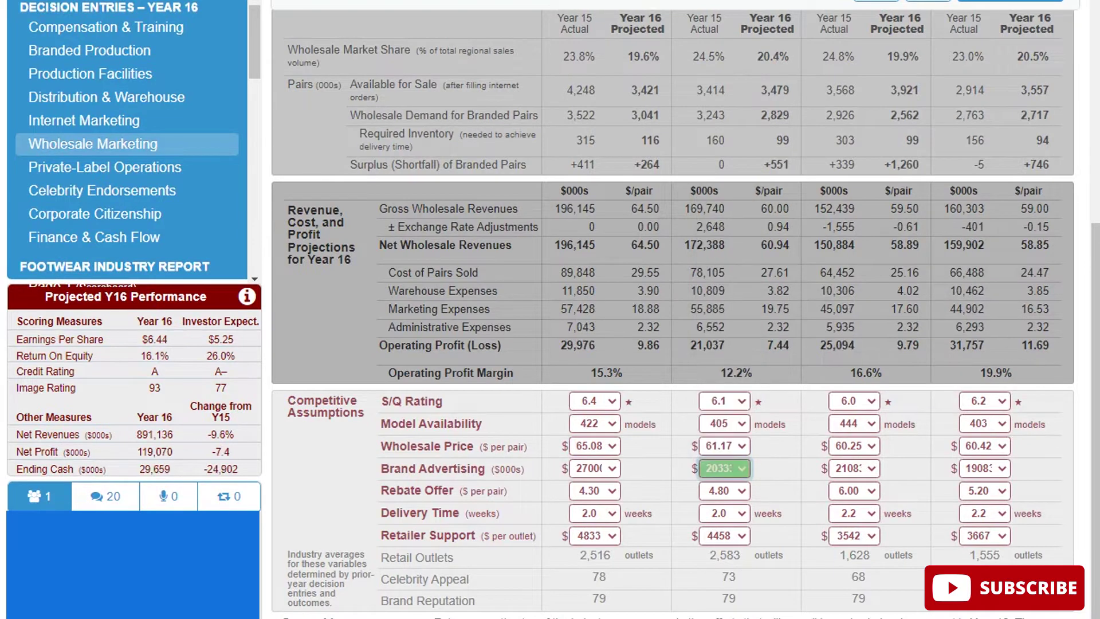
pyautogui.click(725, 468)
pyautogui.click(719, 422)
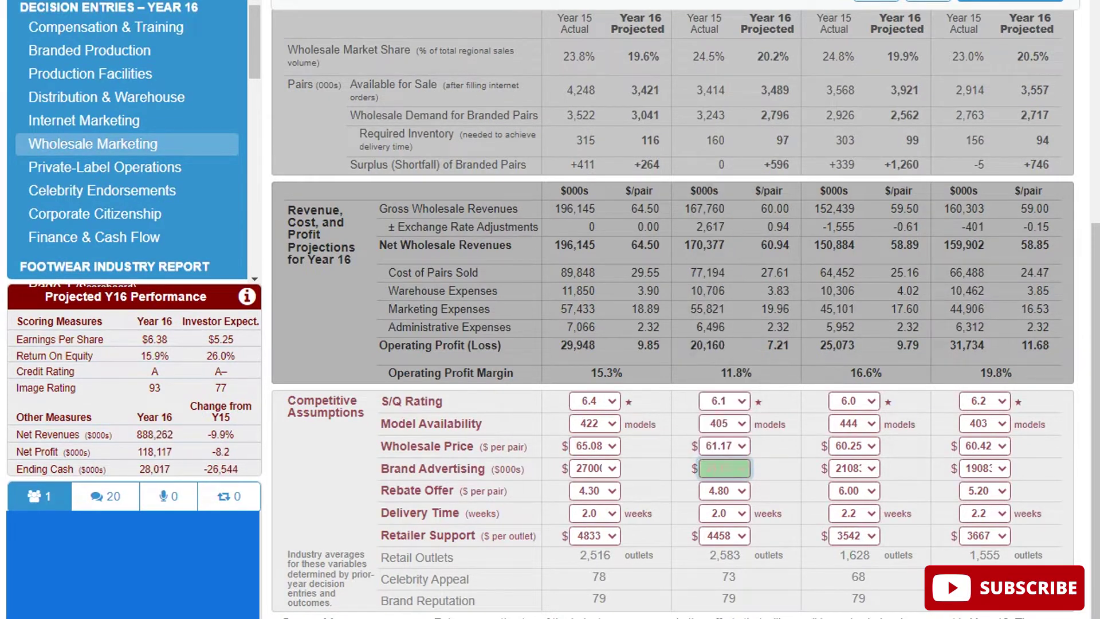
pyautogui.click(854, 468)
pyautogui.click(848, 378)
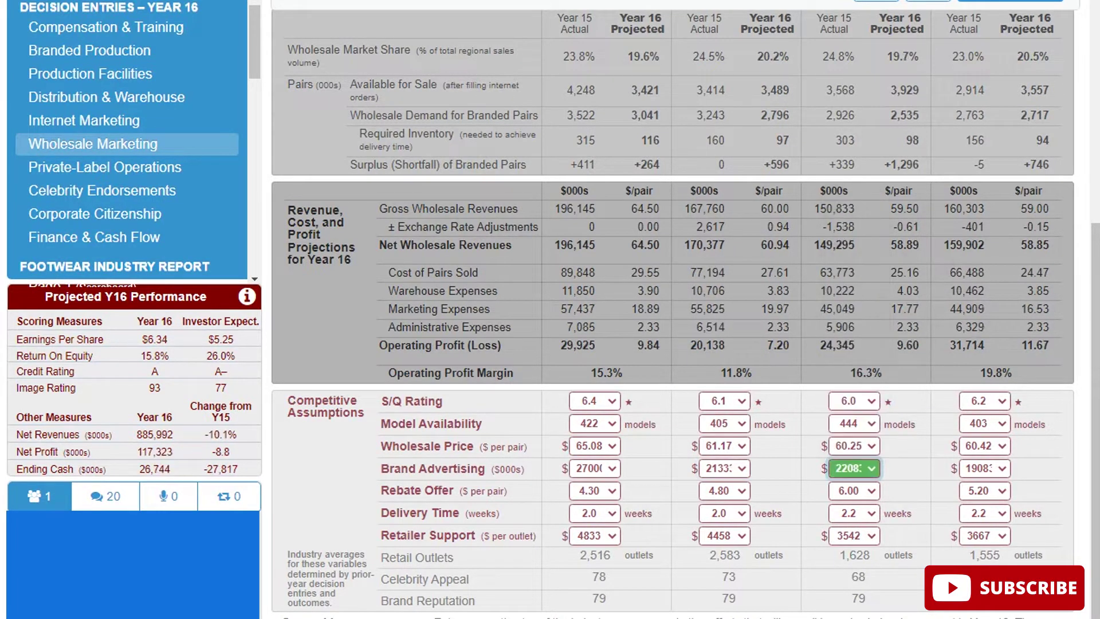
pyautogui.click(985, 468)
pyautogui.click(980, 383)
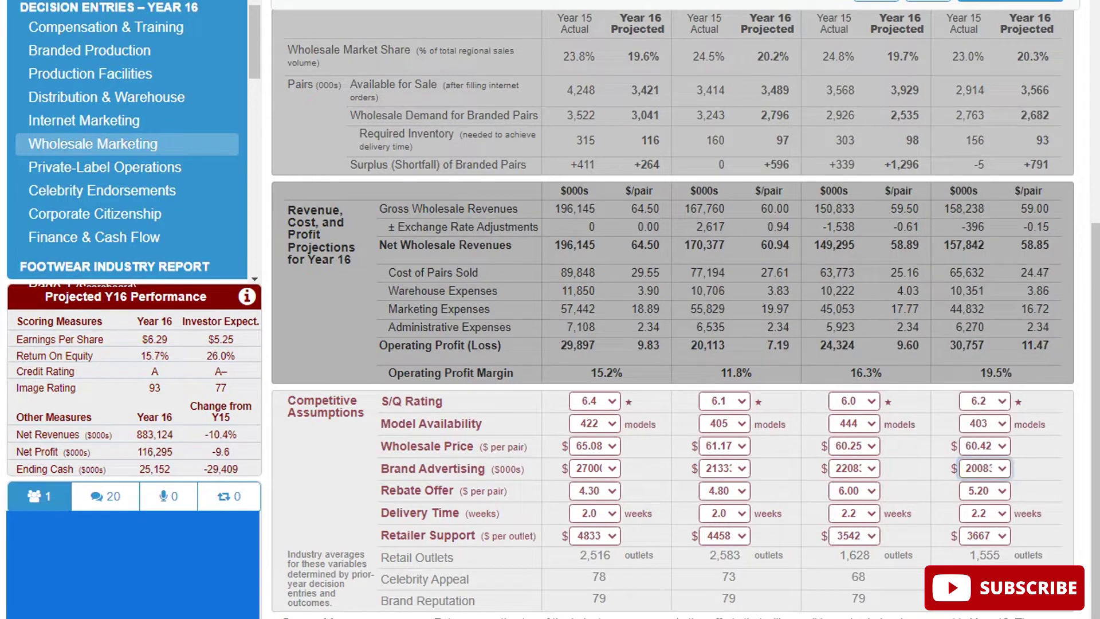
# Set the competitive delivery time assumption to 2.0 weeks for the Asia-Pacific and Latin America markets
pyautogui.click(854, 513)
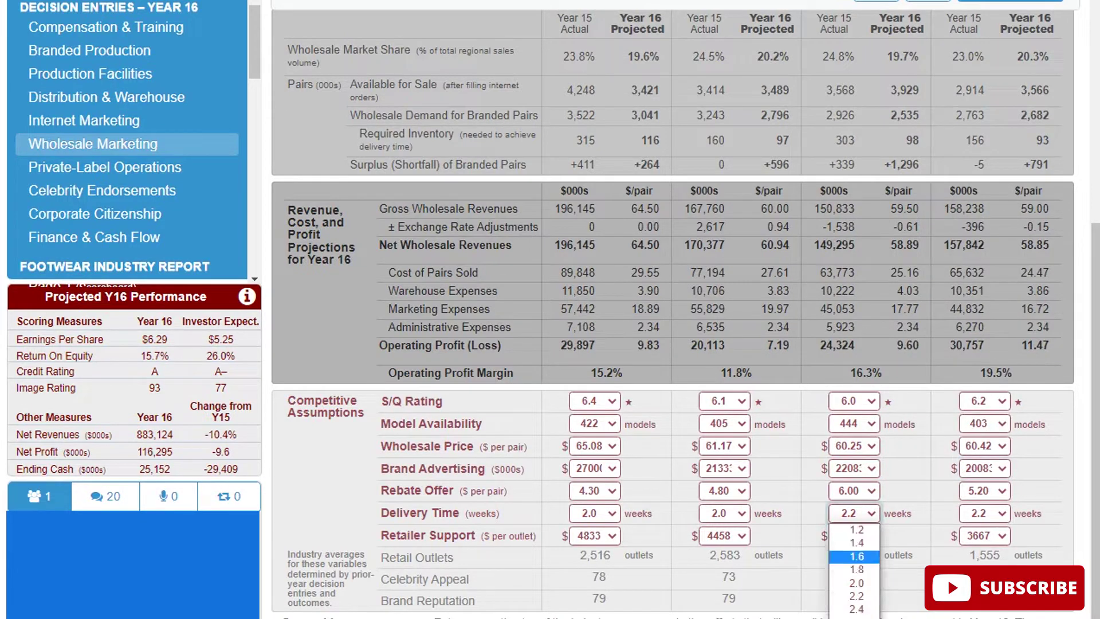
pyautogui.click(848, 583)
pyautogui.click(984, 513)
pyautogui.click(984, 583)
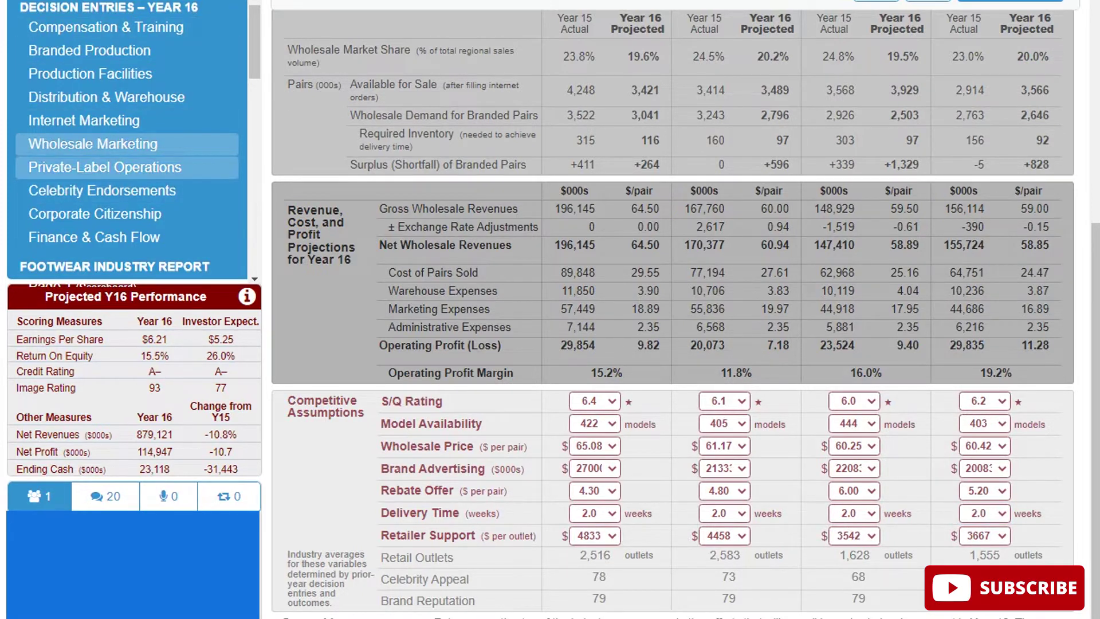
# In the distribution decisions, set the Europe-Africa facility's shipment to the Europe-Africa warehouse to 3524 thousand pairs
pyautogui.scroll(2, 126, 168)
pyautogui.click(85, 121)
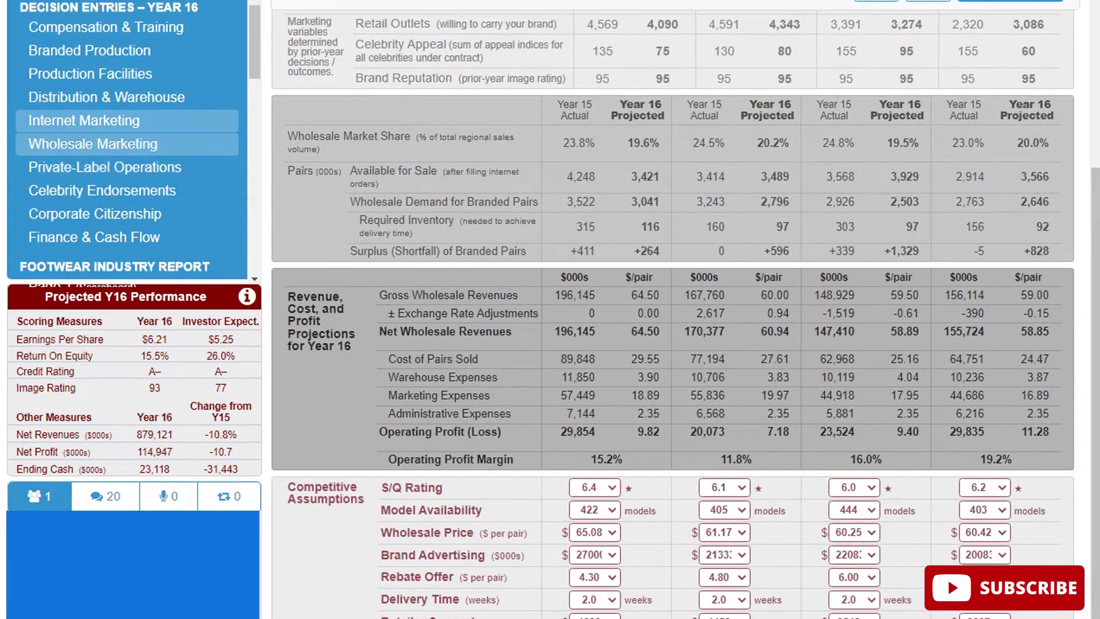
pyautogui.scroll(2, 721, 488)
pyautogui.click(106, 96)
pyautogui.scroll(1, 736, 144)
pyautogui.click(737, 144)
pyautogui.scroll(-2, 737, 145)
pyautogui.scroll(2, 736, 144)
pyautogui.press('BackSpace')
pyautogui.write('5')
pyautogui.press('Return')
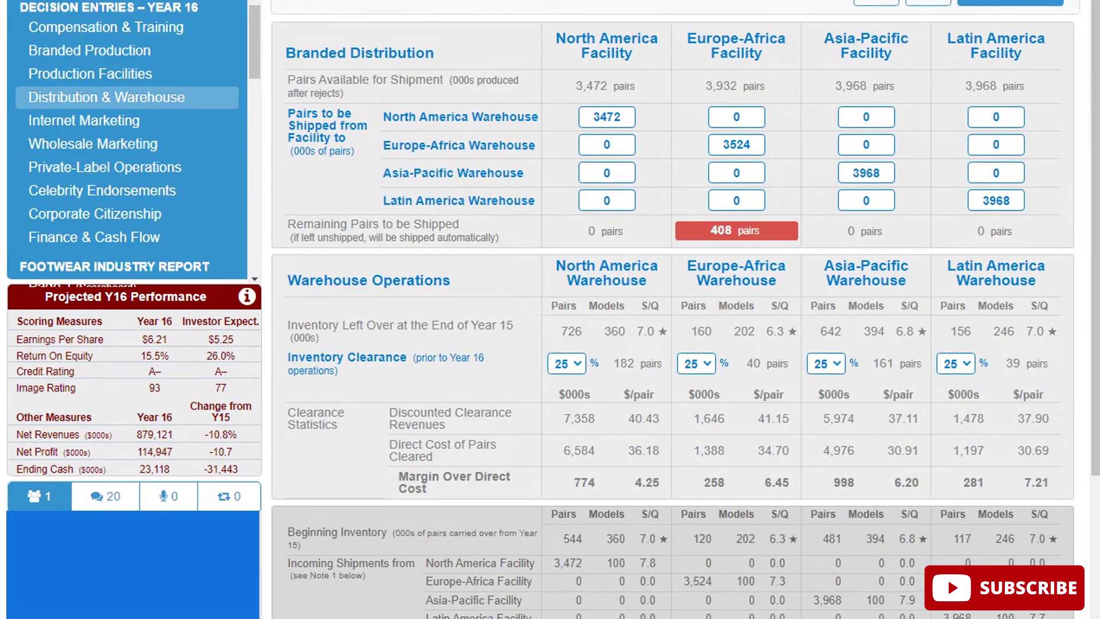
# Raise the Europe-Africa facility's shipment to its own region's warehouse to 3624 and check the projected inventory surplus
pyautogui.scroll(-3, 672, 309)
pyautogui.scroll(3, 672, 309)
pyautogui.click(736, 145)
pyautogui.press('Return')
pyautogui.scroll(-3, 737, 145)
pyautogui.scroll(2, 737, 145)
pyautogui.scroll(-2, 736, 145)
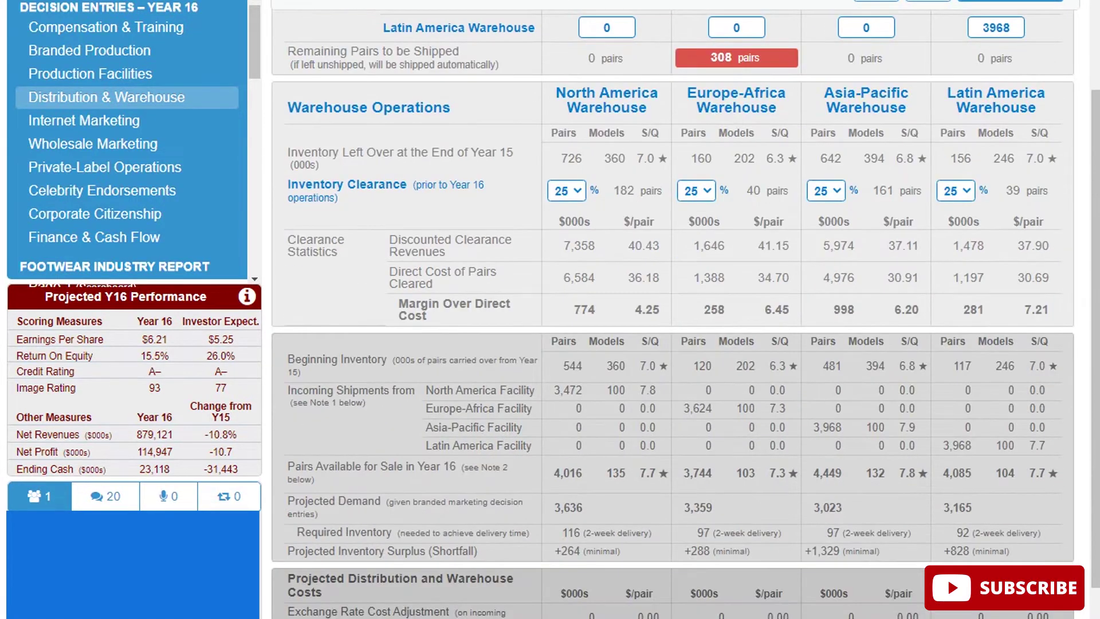
pyautogui.scroll(-2, 673, 309)
pyautogui.scroll(3, 866, 310)
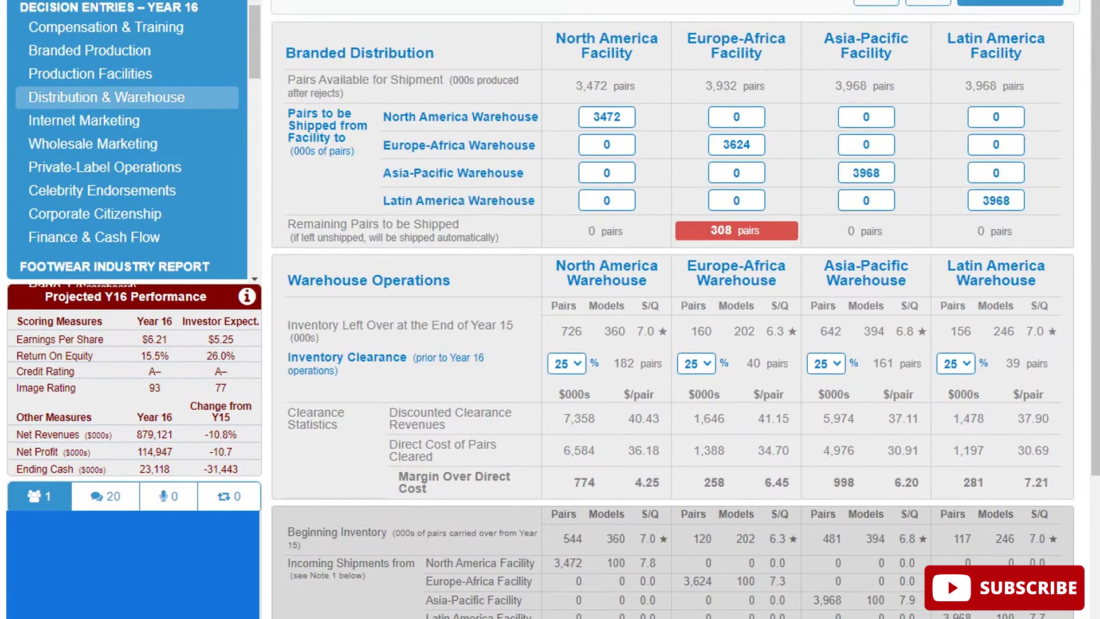
# Try shipping 1968 thousand pairs from the Asia-Pacific facility to the Asia-Pacific warehouse
pyautogui.scroll(-1, 866, 310)
pyautogui.click(866, 86)
pyautogui.write('1968')
pyautogui.press('Tab')
pyautogui.scroll(-2, 866, 310)
pyautogui.scroll(2, 866, 309)
# Set the Asia-Pacific facility's shipment to the Asia-Pacific warehouse to 2968 thousand pairs and check the projected surplus
pyautogui.click(861, 87)
pyautogui.moveTo(861, 87); pyautogui.dragTo(853, 86)
pyautogui.write('2')
pyautogui.press('Return')
pyautogui.scroll(1, 866, 310)
pyautogui.scroll(-2, 673, 309)
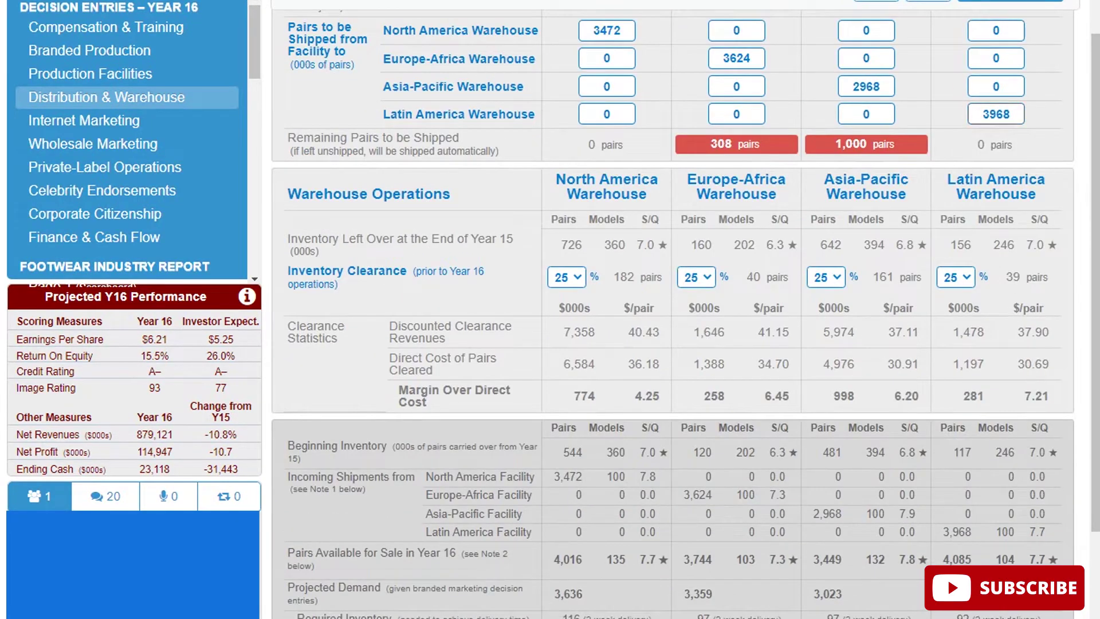
pyautogui.press('Return')
pyautogui.scroll(-3, 672, 309)
pyautogui.scroll(4, 673, 310)
# Try different reduced shipments from the Latin America facility to the Latin America warehouse, checking the projected surplus each time
pyautogui.click(997, 201)
pyautogui.press('BackSpace')
pyautogui.write('5')
pyautogui.press('Return')
pyautogui.scroll(-4, 673, 309)
pyautogui.scroll(5, 996, 309)
pyautogui.click(997, 201)
pyautogui.press('Return')
pyautogui.scroll(-4, 997, 309)
pyautogui.scroll(4, 996, 310)
# Set the Latin America facility's shipment to the Latin America warehouse to 3400 and refine it to 3450 thousand pairs
pyautogui.click(996, 201)
pyautogui.write('3400')
pyautogui.press('Return')
pyautogui.scroll(-4, 996, 310)
pyautogui.scroll(4, 996, 309)
pyautogui.click(996, 200)
pyautogui.write('3450')
pyautogui.press('Return')
pyautogui.scroll(-4, 996, 309)
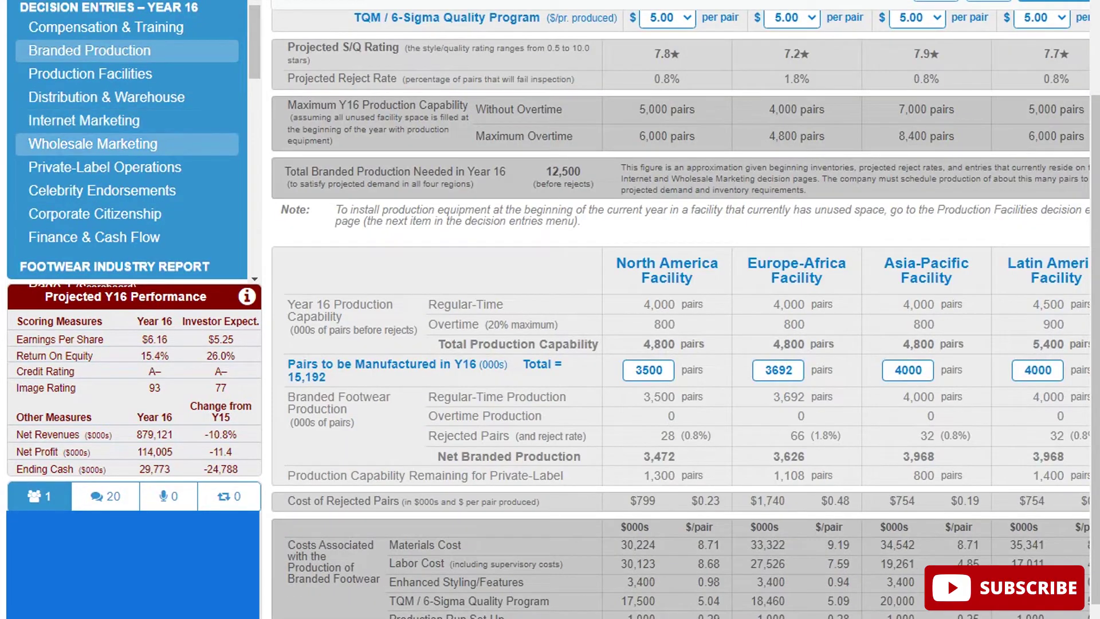
# Set the Europe-Africa facility's branded production to 3690 thousand pairs and check its remaining pairs to be shipped
pyautogui.click(107, 97)
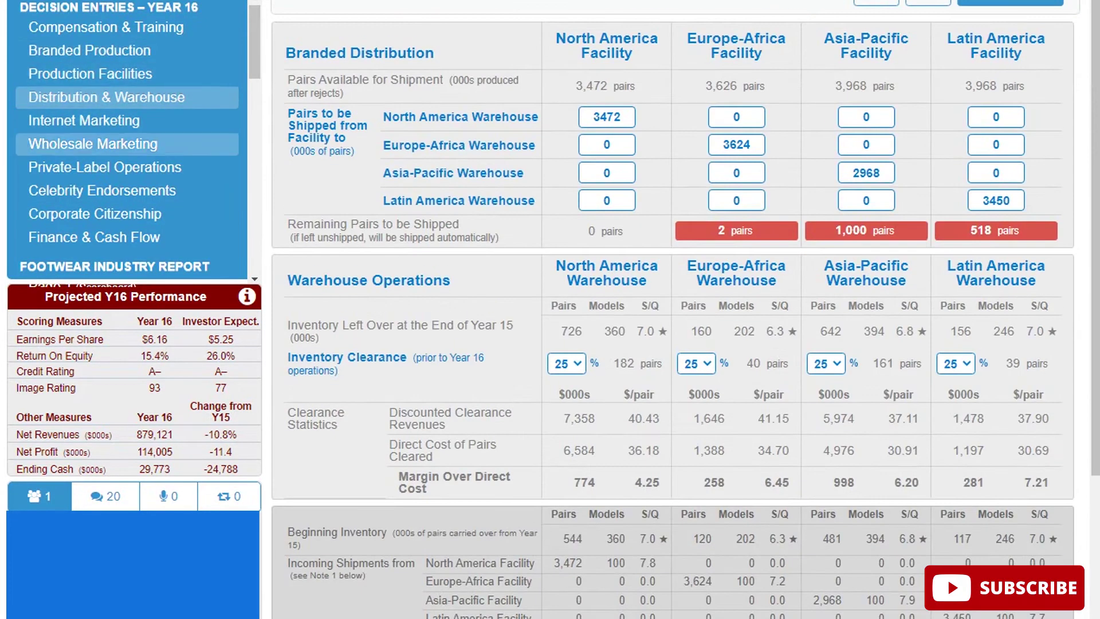
pyautogui.click(90, 50)
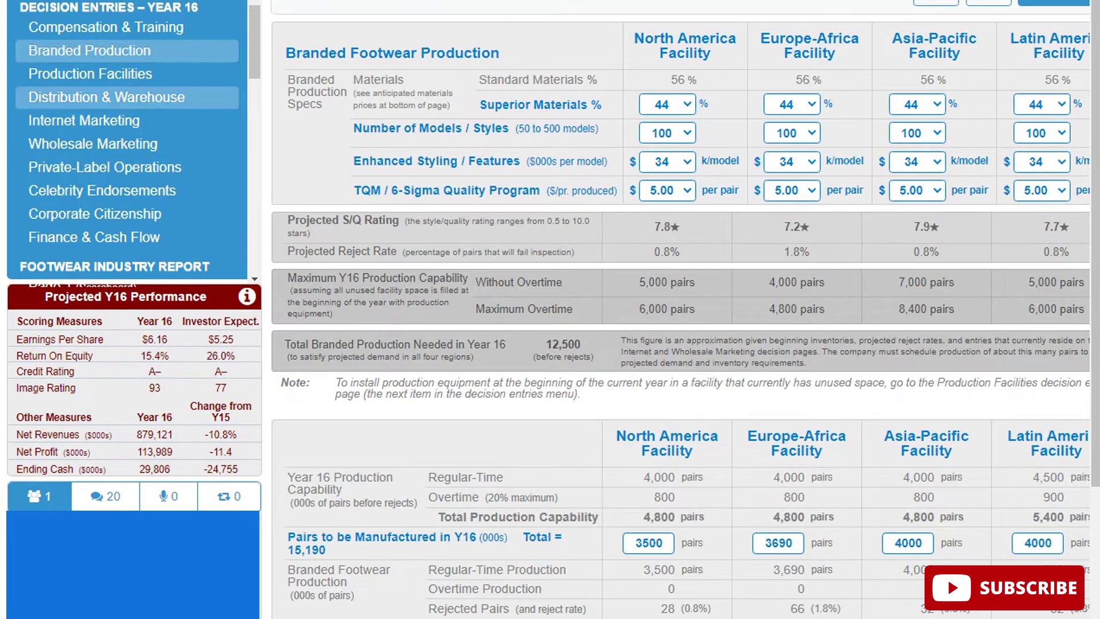
pyautogui.click(106, 97)
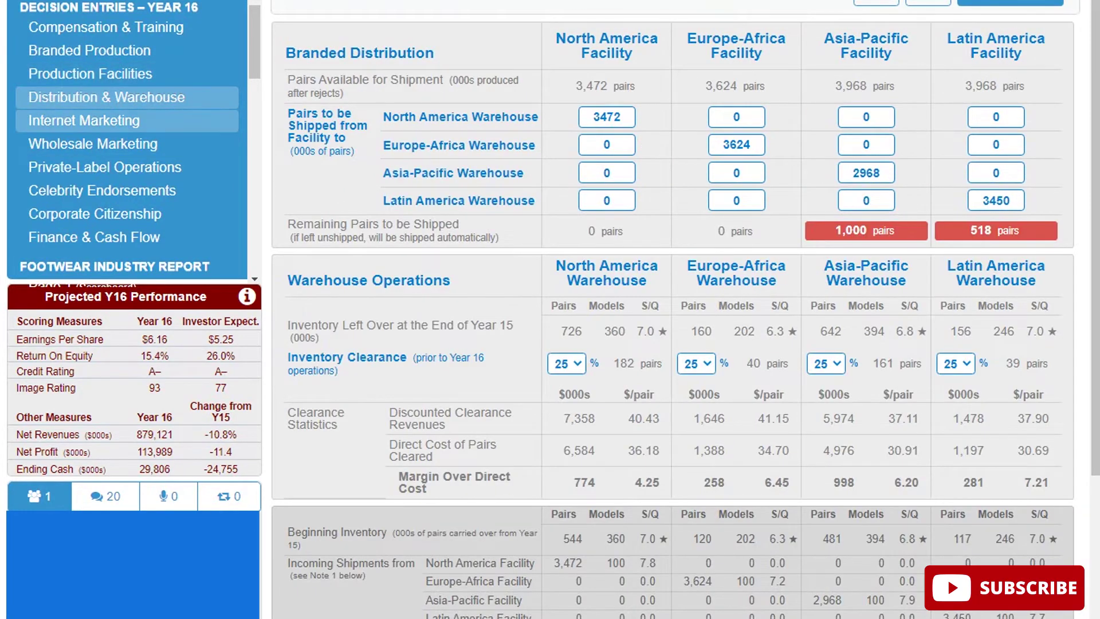
# Set the Asia-Pacific facility's branded production to 3000 thousand pairs and its shipment to the Asia-Pacific warehouse to 2976
pyautogui.click(89, 50)
pyautogui.scroll(-4, 676, 309)
pyautogui.doubleClick(909, 370)
pyautogui.write('3000')
pyautogui.press('Return')
pyautogui.click(107, 97)
pyautogui.click(879, 173)
pyautogui.press('Return')
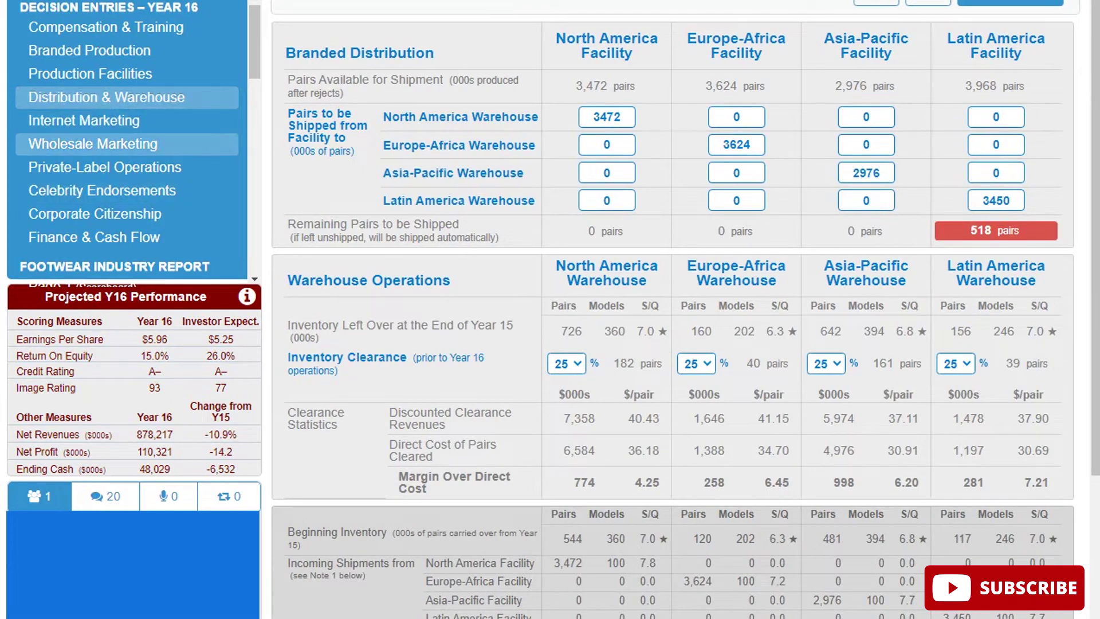
# Reduce the Latin America facility's branded production and match its shipment to the Latin America warehouse
pyautogui.click(89, 51)
pyautogui.doubleClick(1038, 543)
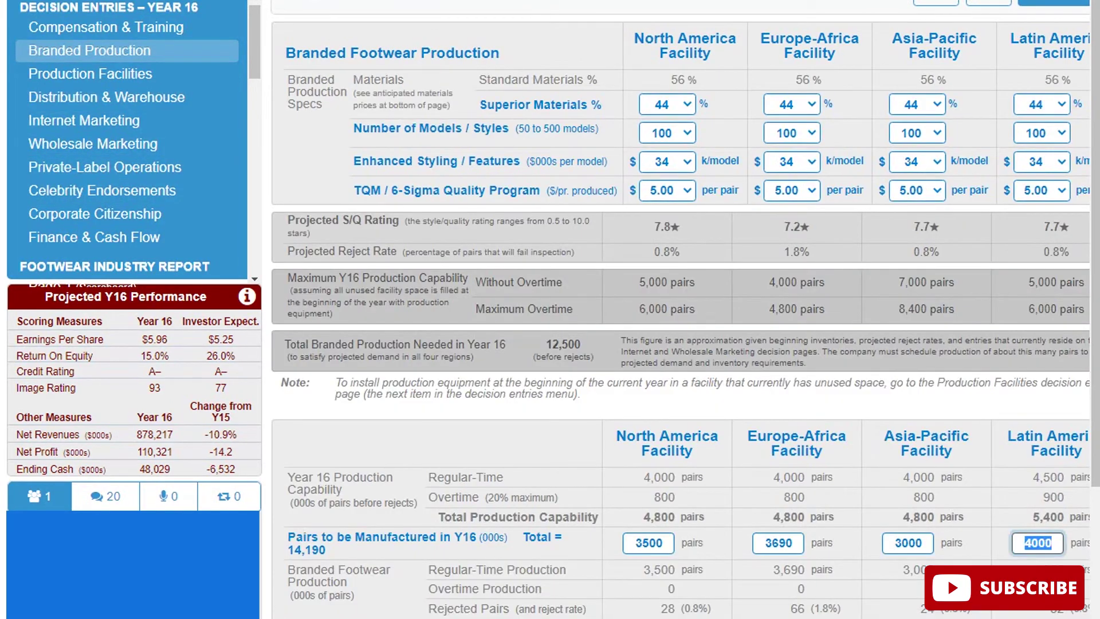
pyautogui.press('Return')
pyautogui.click(107, 98)
pyautogui.click(1010, 200)
pyautogui.press('BackSpace')
pyautogui.write('4')
pyautogui.press('Return')
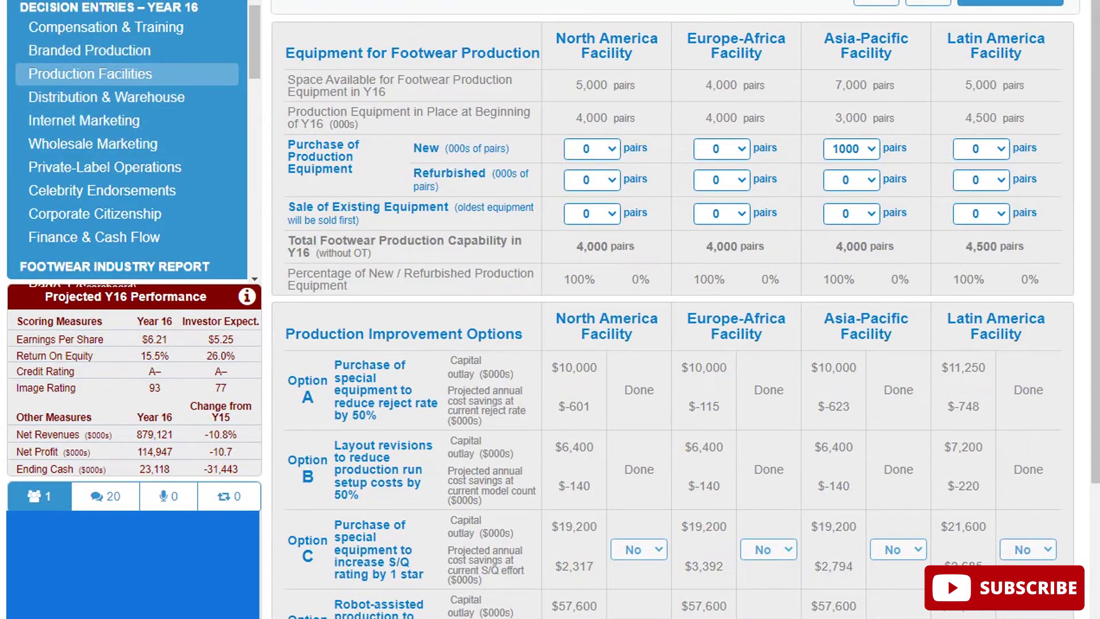
# Examine the production equipment, improvement options, equipment space and capital outlays of the four regional facilities
pyautogui.scroll(-6, 685, 310)
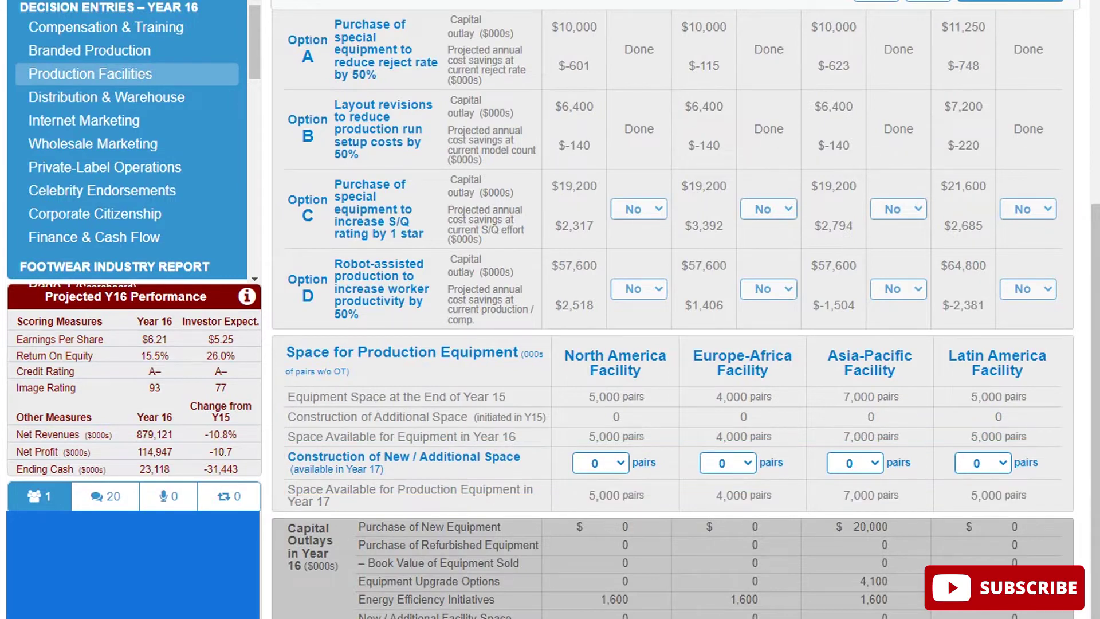
pyautogui.scroll(6, 684, 310)
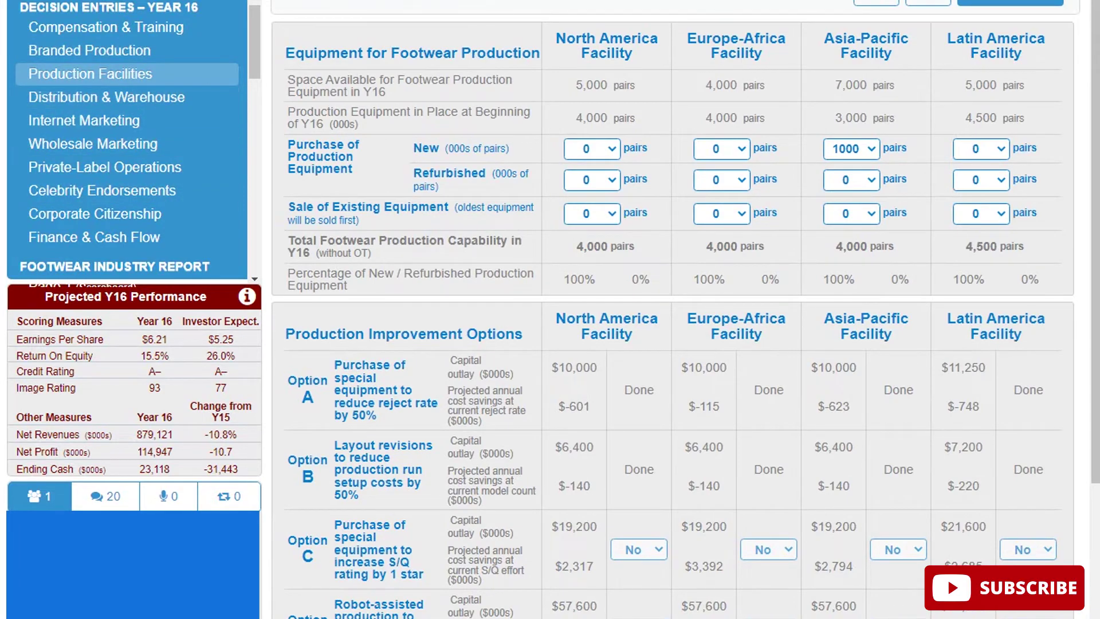
pyautogui.scroll(-6, 685, 310)
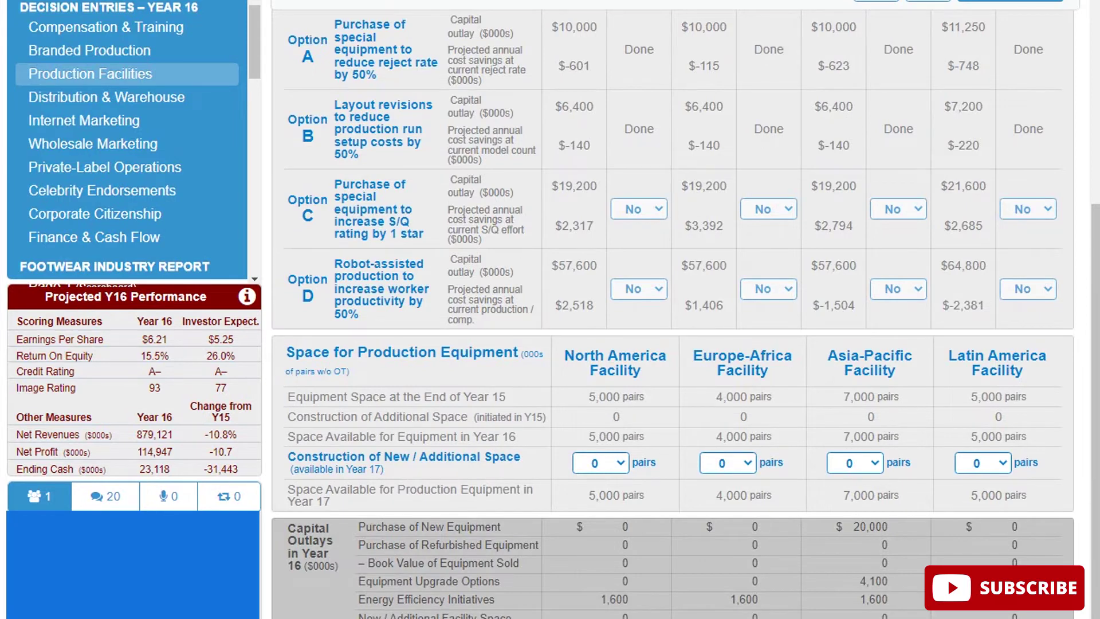
pyautogui.scroll(6, 673, 313)
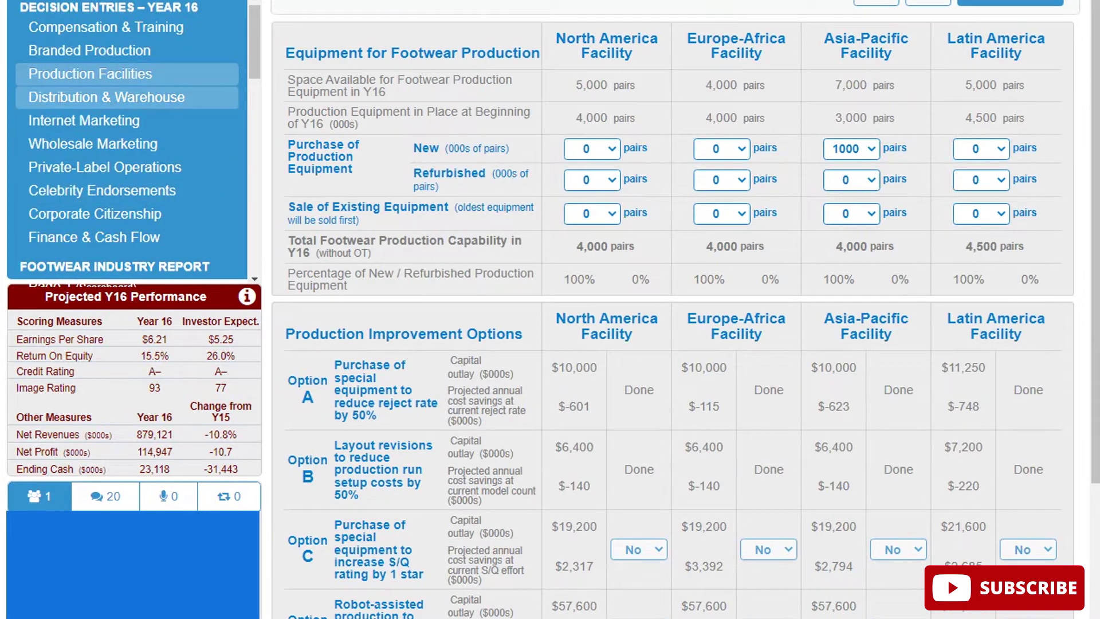
pyautogui.scroll(-6, 673, 313)
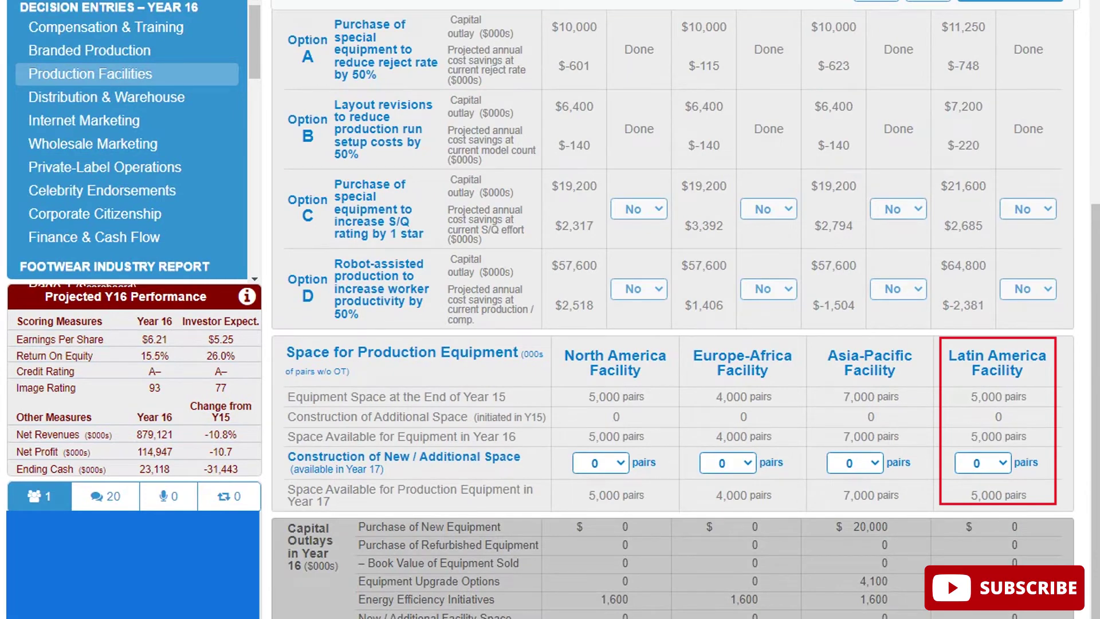
pyautogui.scroll(6, 673, 314)
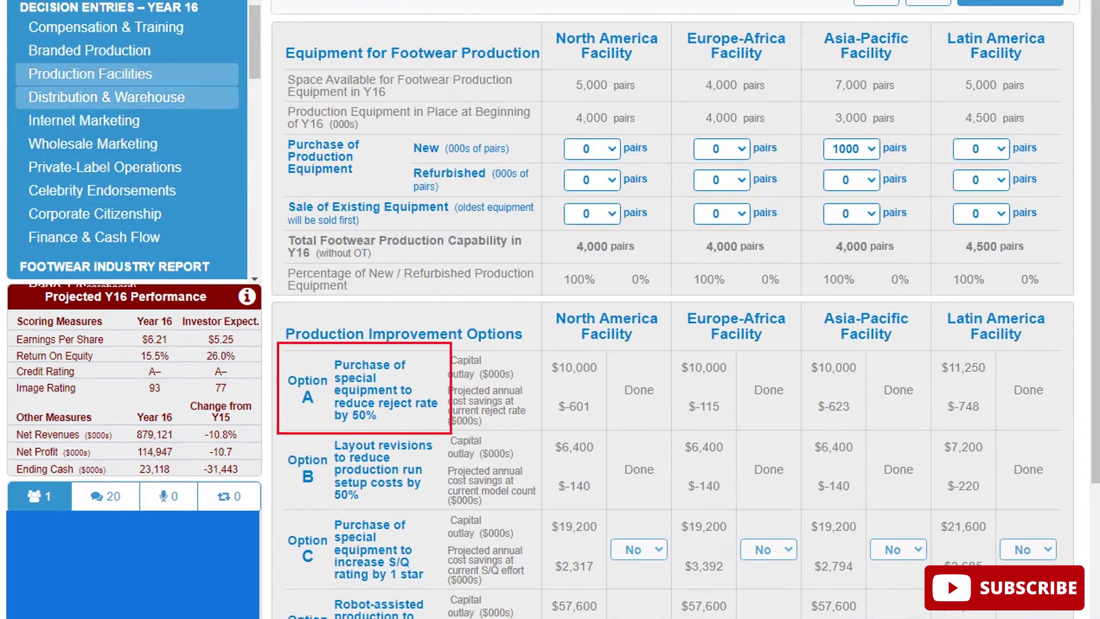
pyautogui.scroll(-1, 672, 314)
pyautogui.scroll(1, 673, 314)
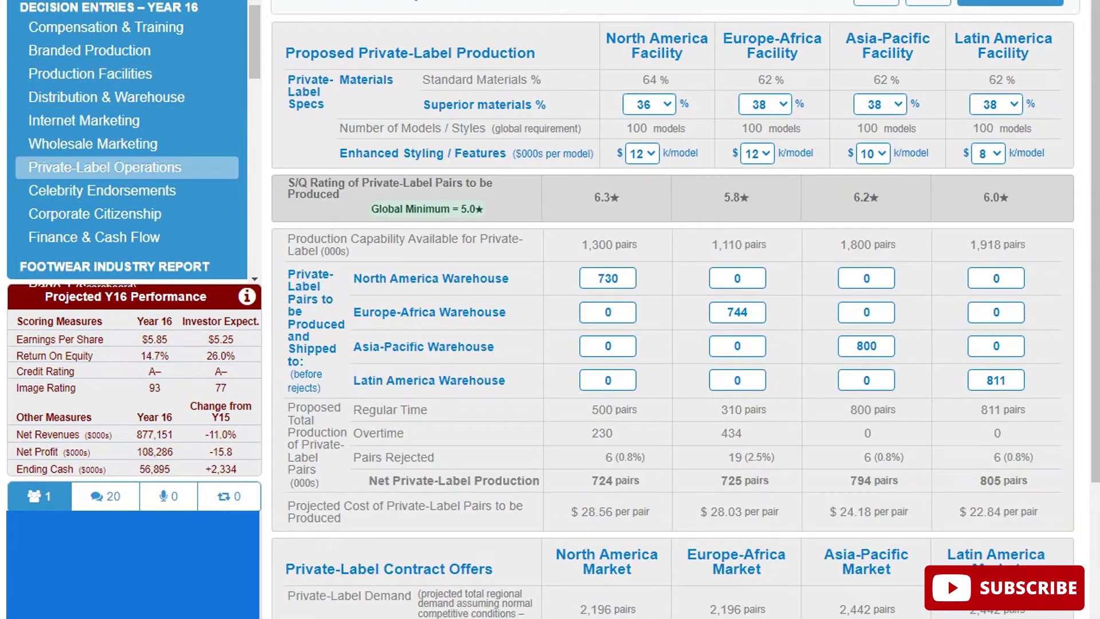
# Examine the private-label production, contract offers and projected market shares, and the Latin America competitive efforts report's private-label segment
pyautogui.scroll(-2, 673, 310)
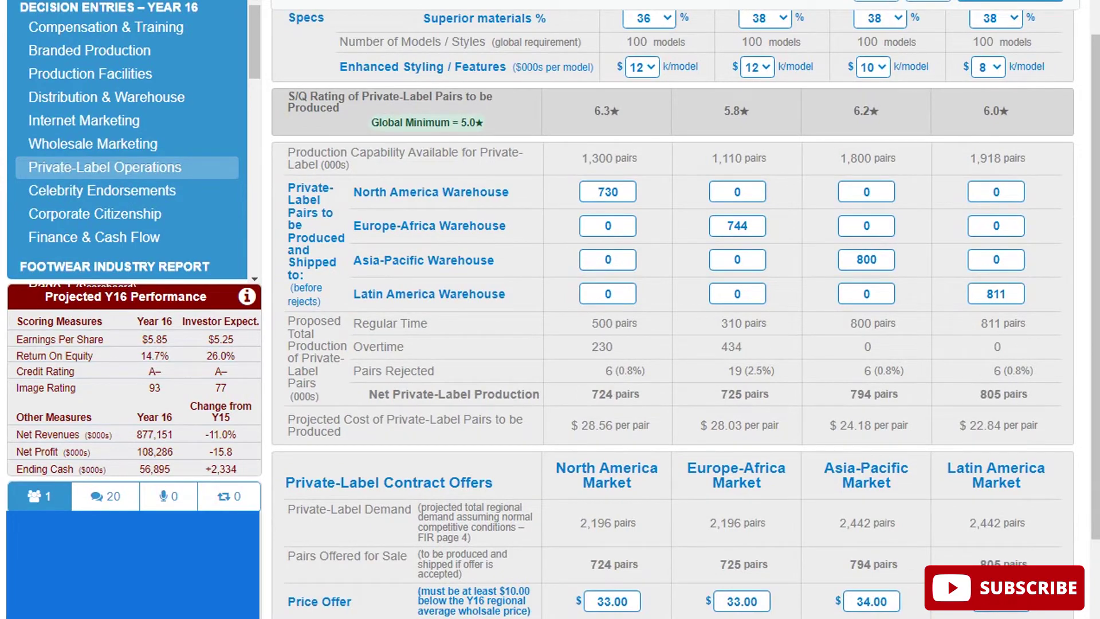
pyautogui.scroll(-5, 630, 359)
pyautogui.scroll(2, 631, 358)
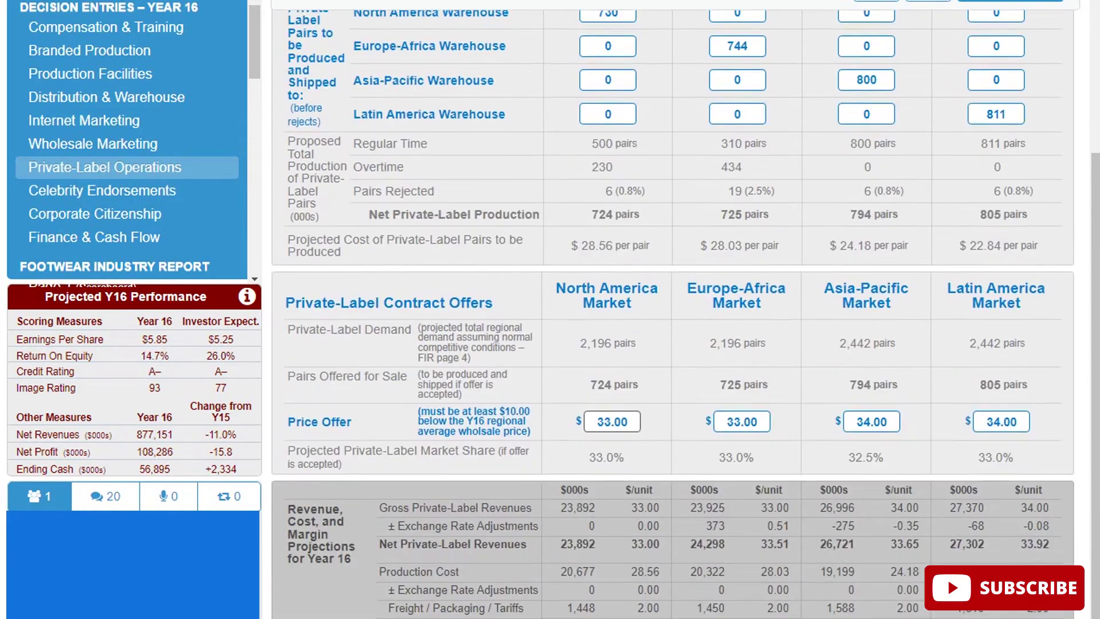
pyautogui.scroll(2, 673, 314)
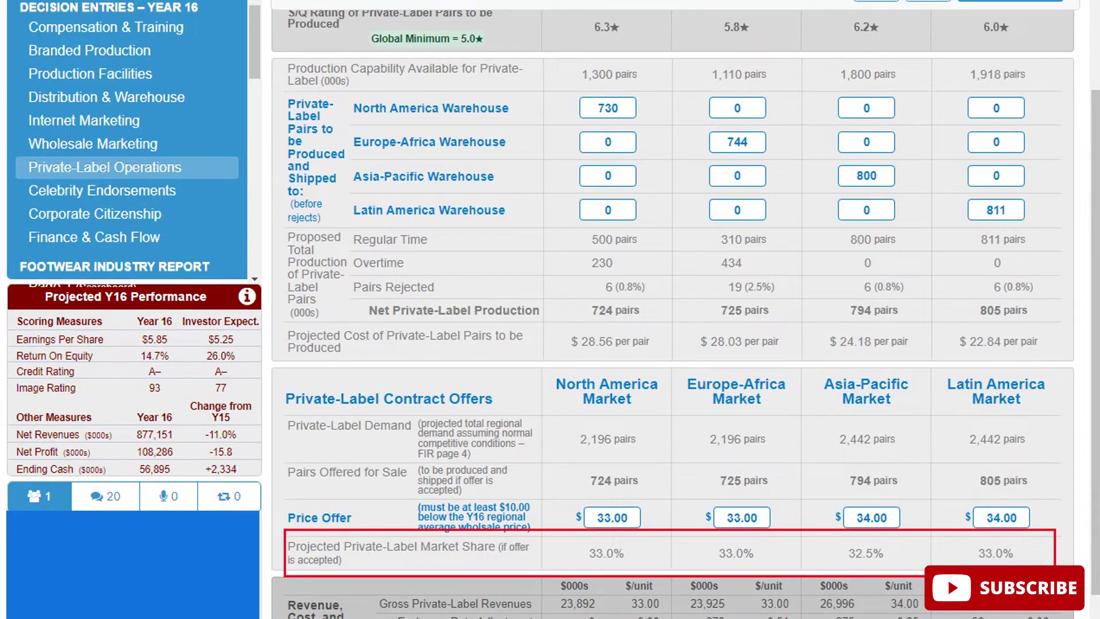
pyautogui.scroll(-8, 126, 143)
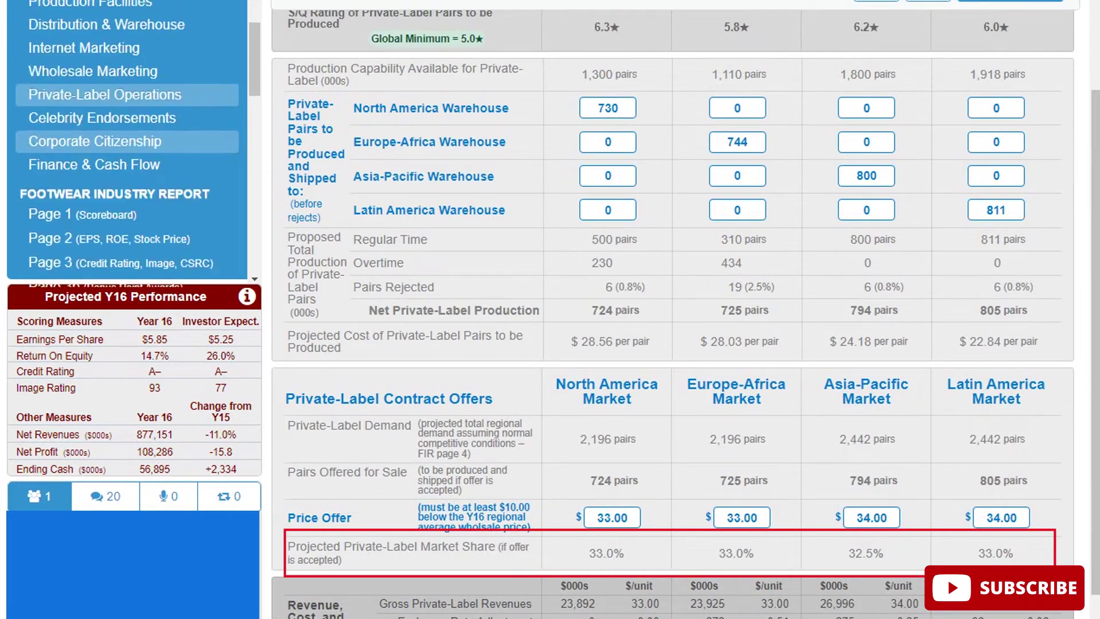
pyautogui.scroll(3, 126, 218)
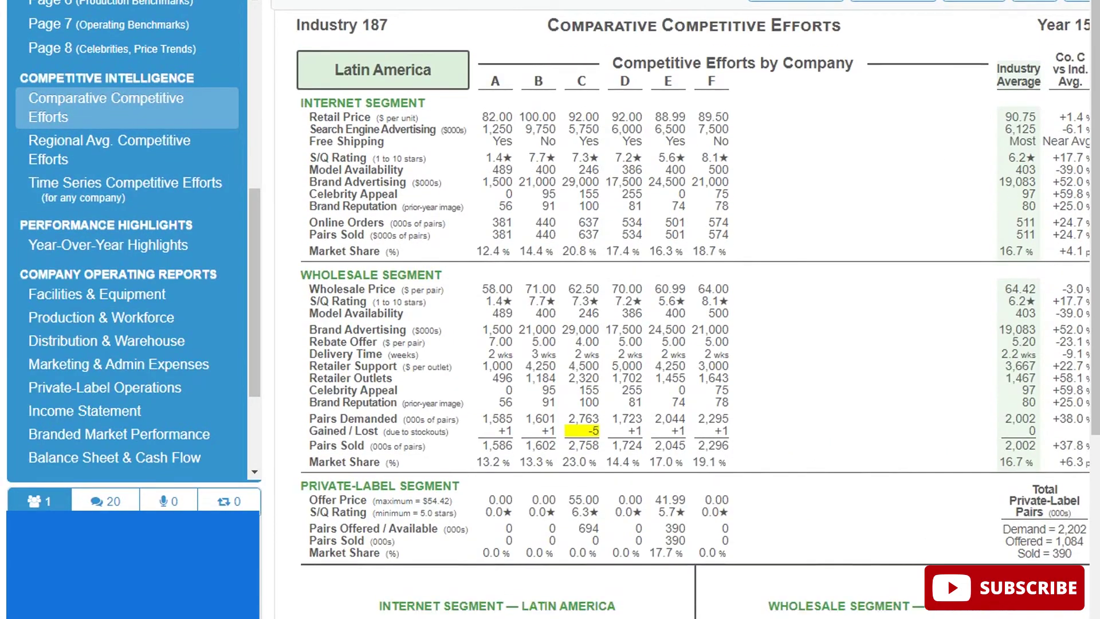
# Incorporate the projected private-label contract outcomes of all four regions into the Year 16 projections
pyautogui.scroll(-5, 682, 309)
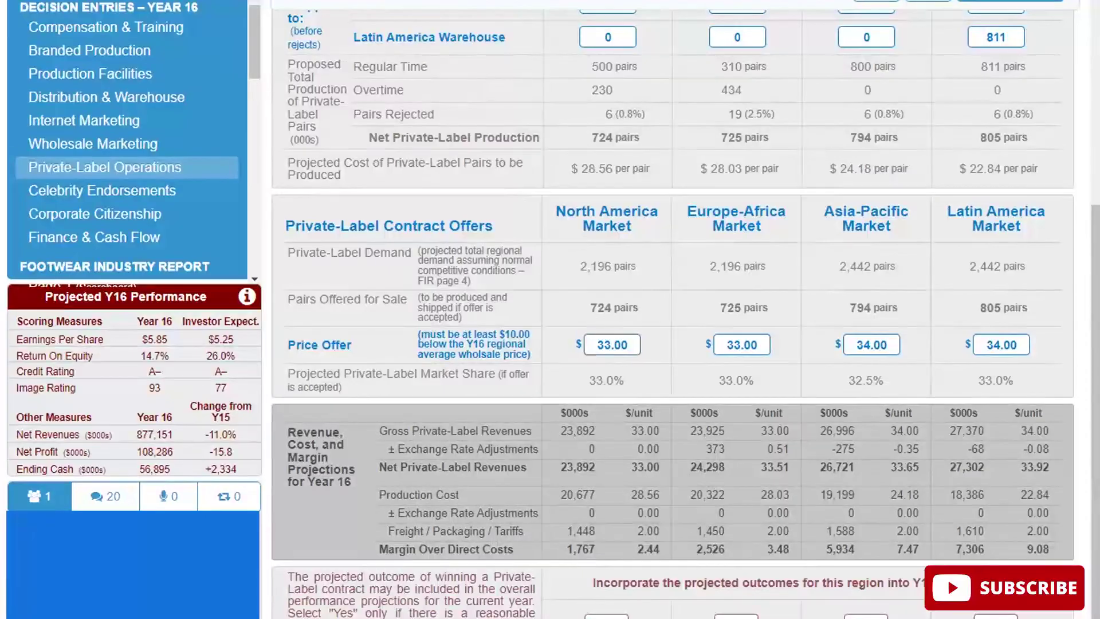
pyautogui.click(607, 616)
pyautogui.click(737, 616)
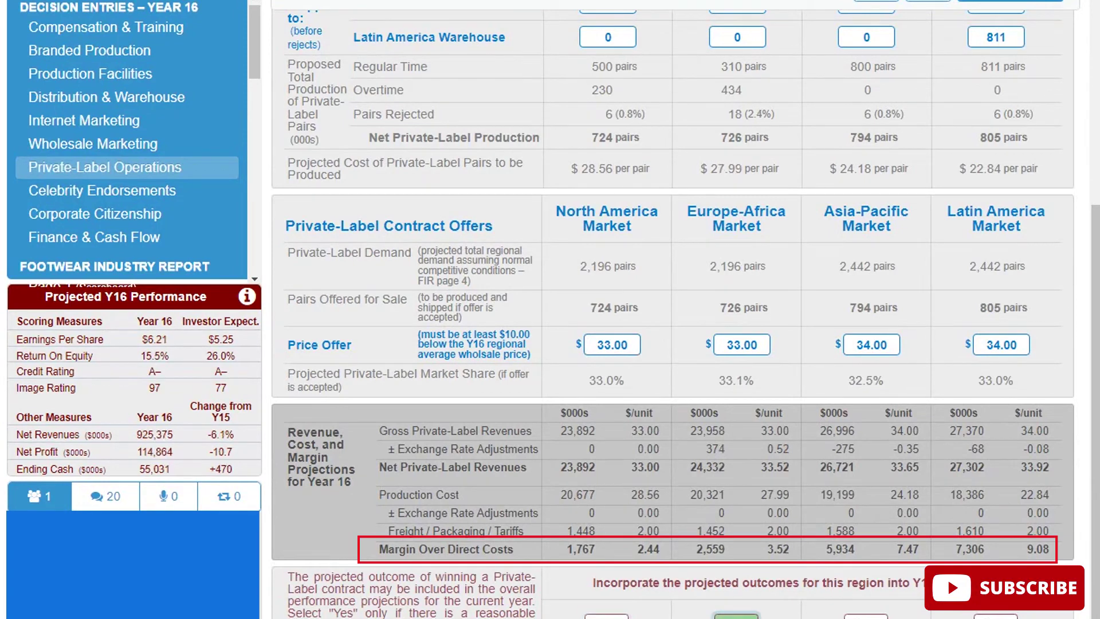
pyautogui.click(866, 616)
pyautogui.click(866, 615)
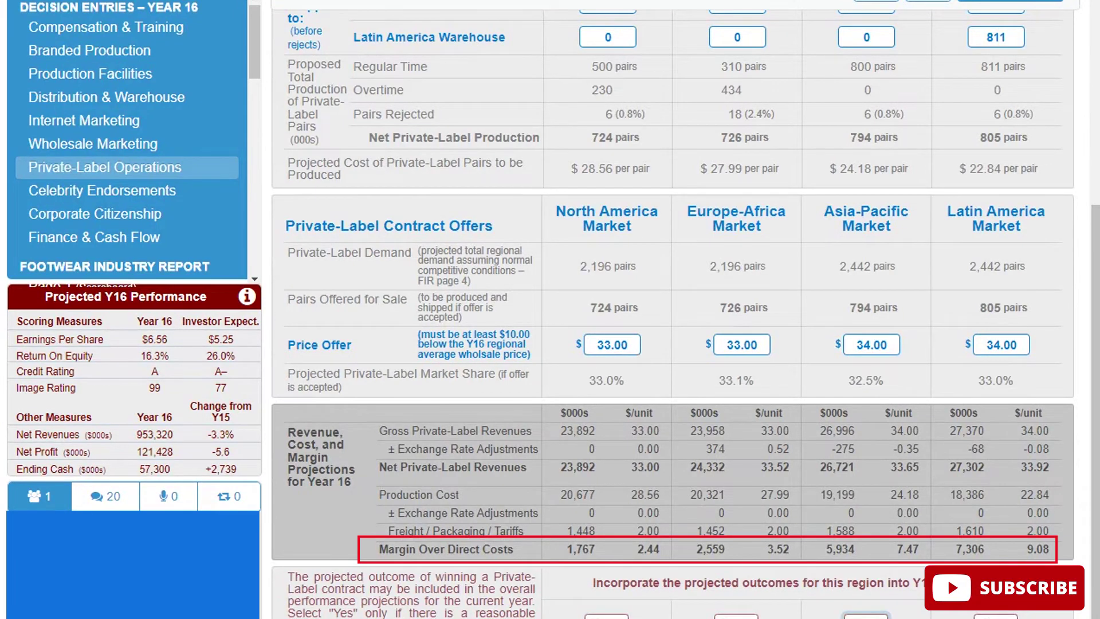
pyautogui.click(996, 615)
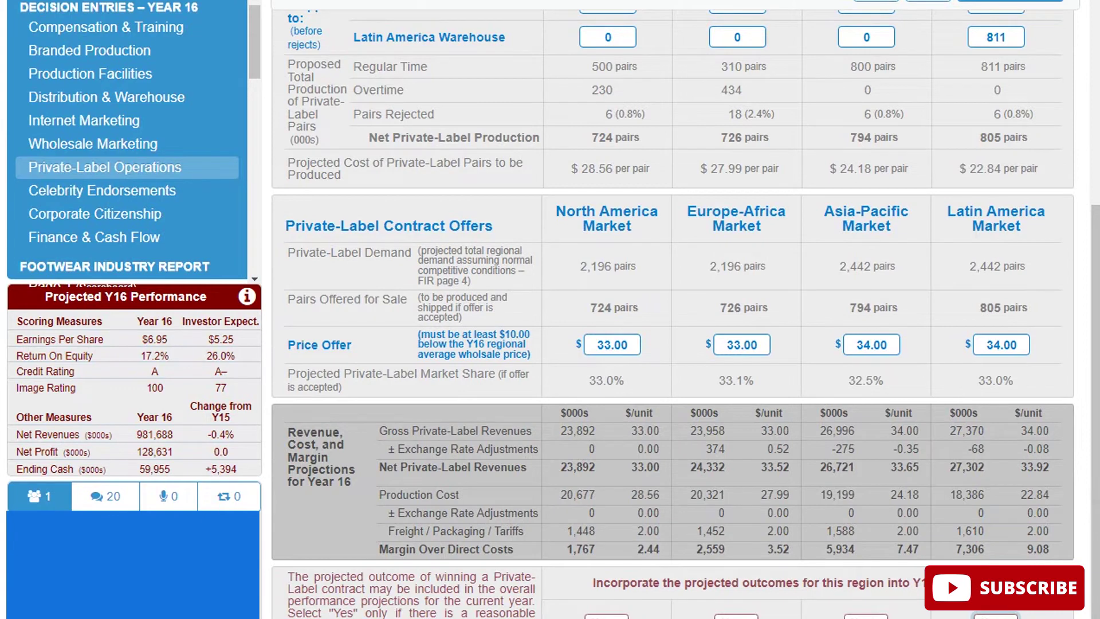
# Review the celebrity contract offers and spending cap, then the corporate citizenship initiatives, past CSRC efforts and industry cash outlays
pyautogui.scroll(2, 672, 314)
pyautogui.click(95, 190)
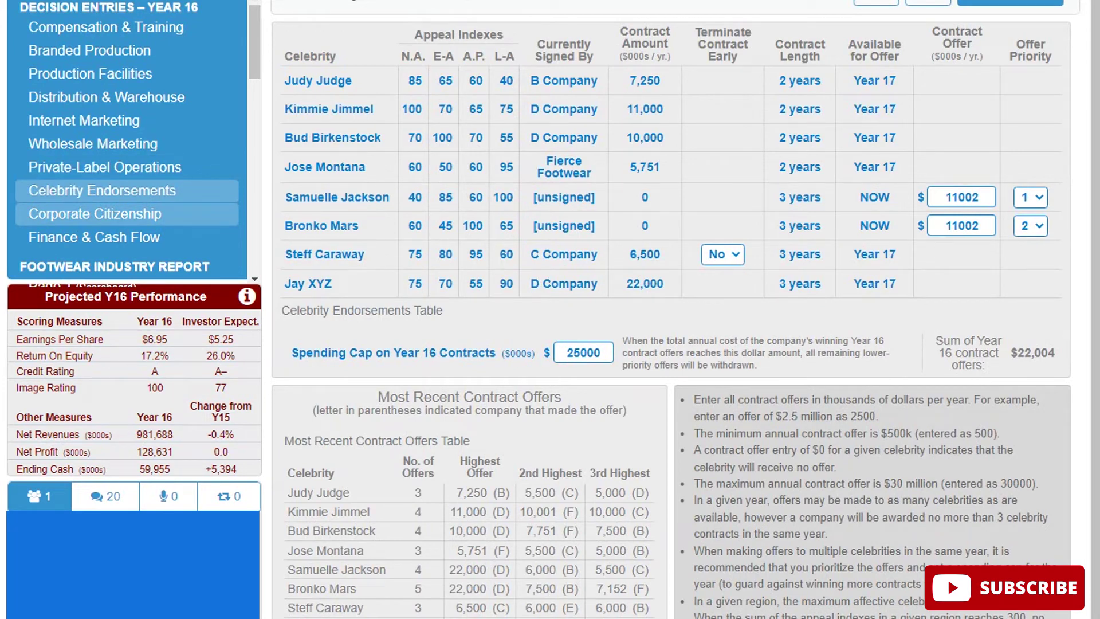
pyautogui.click(94, 213)
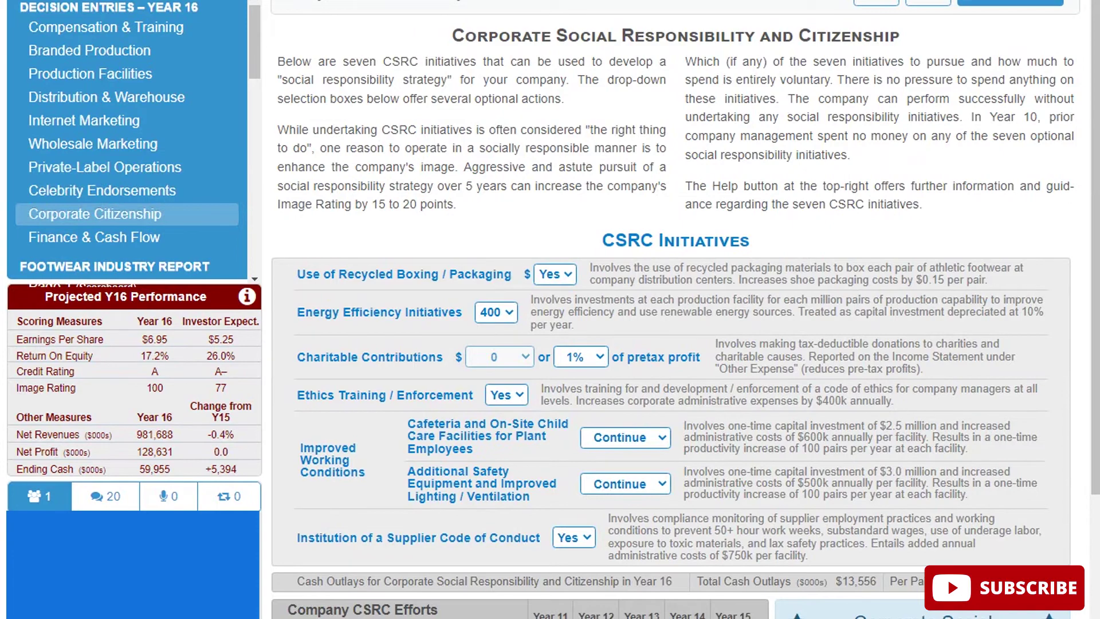
pyautogui.scroll(-3, 685, 310)
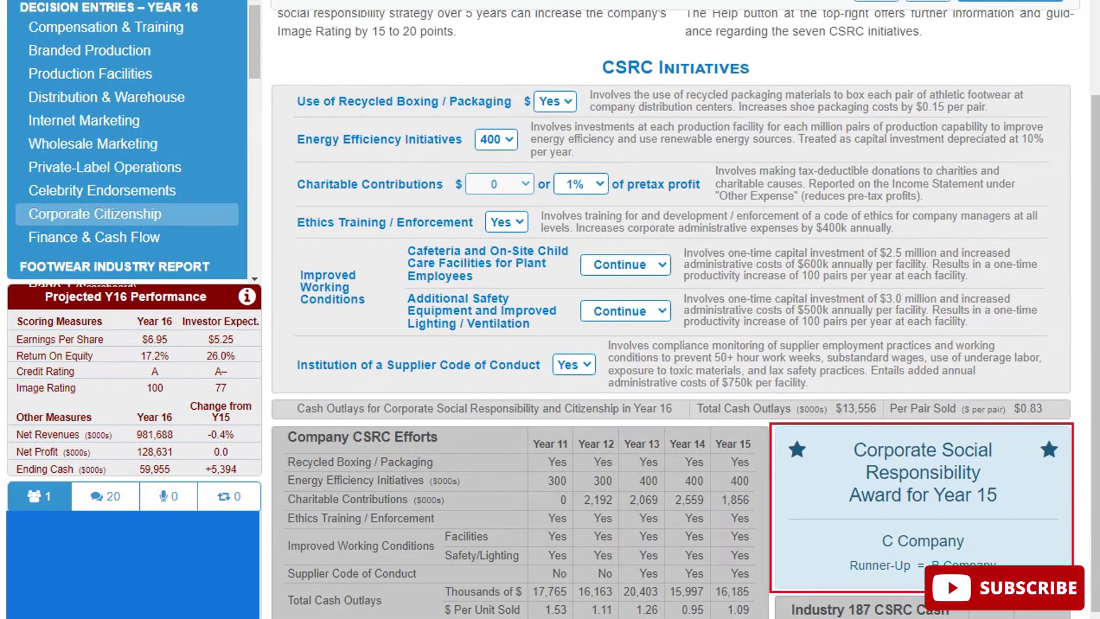
pyautogui.scroll(-2, 685, 309)
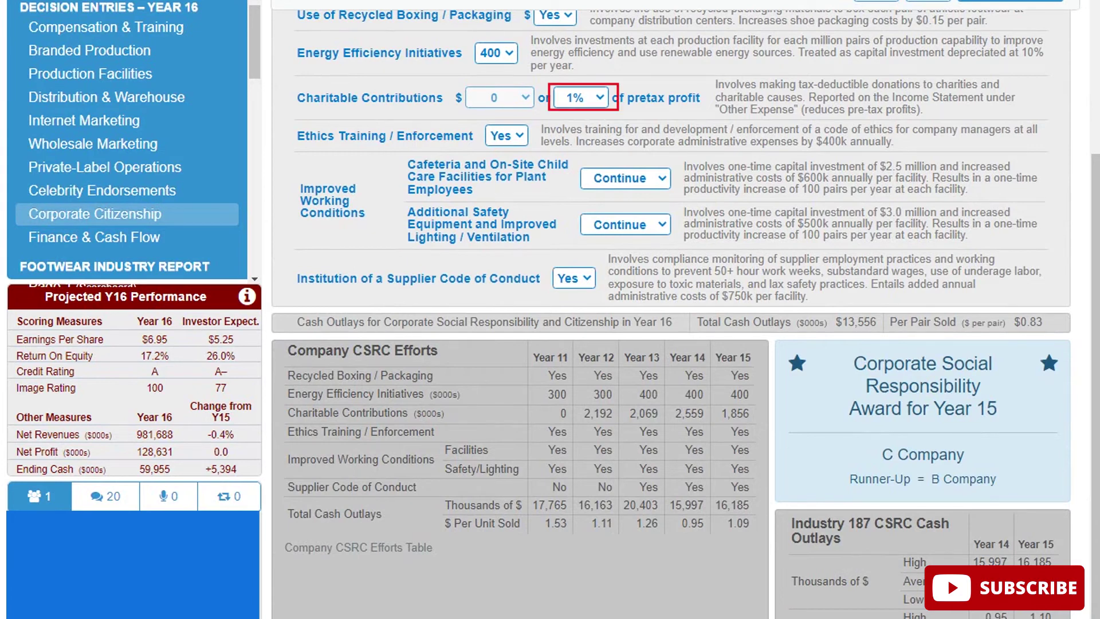
pyautogui.scroll(-1, 671, 315)
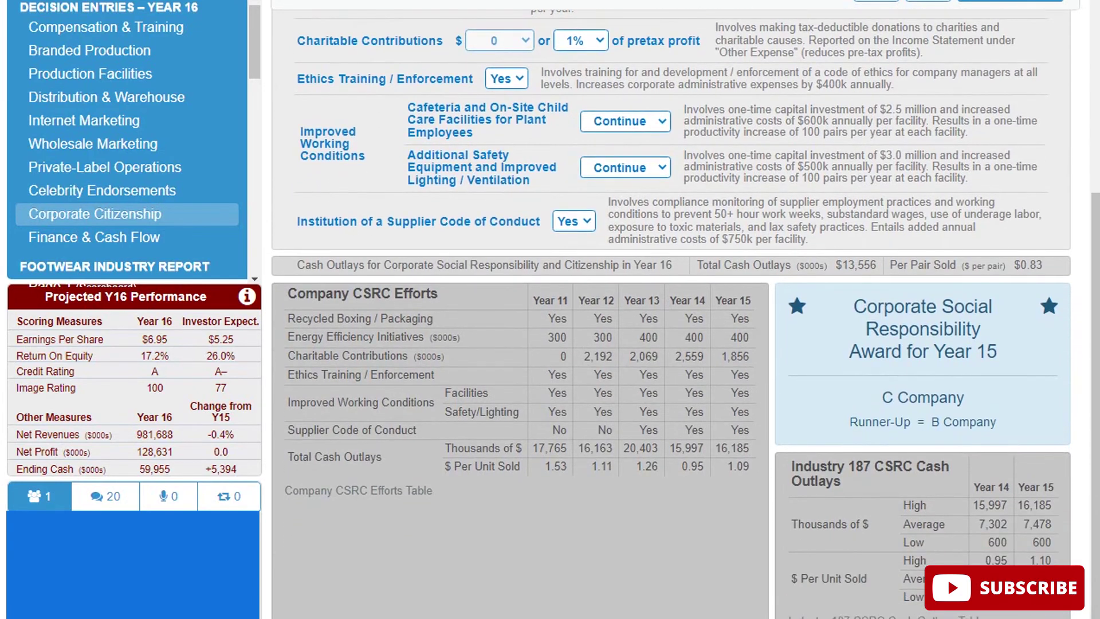
pyautogui.scroll(2, 670, 316)
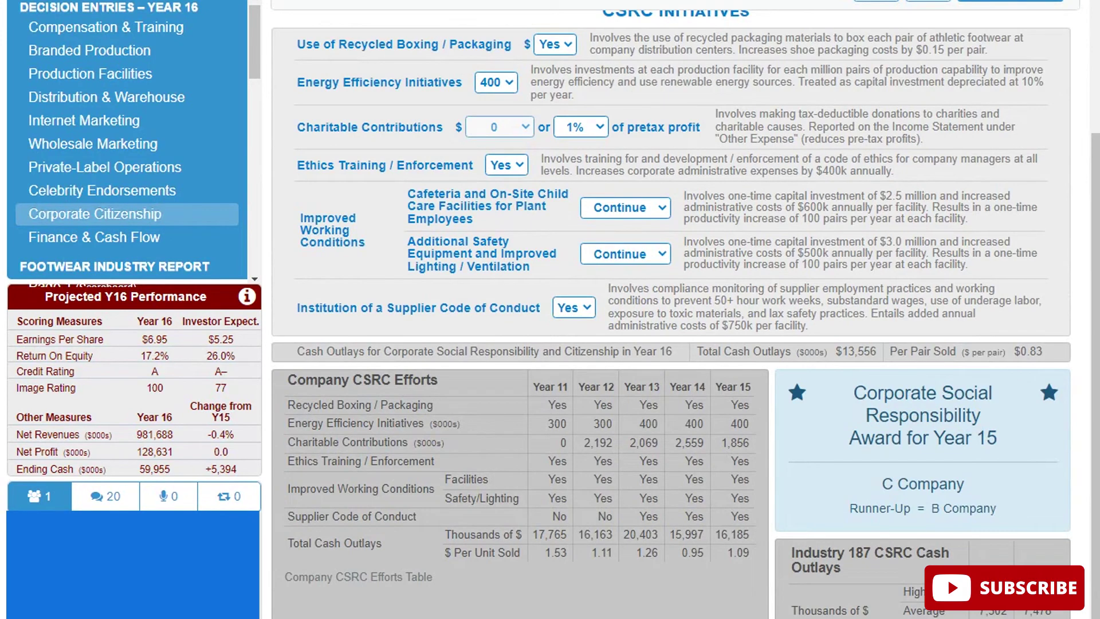
pyautogui.scroll(-2, 670, 316)
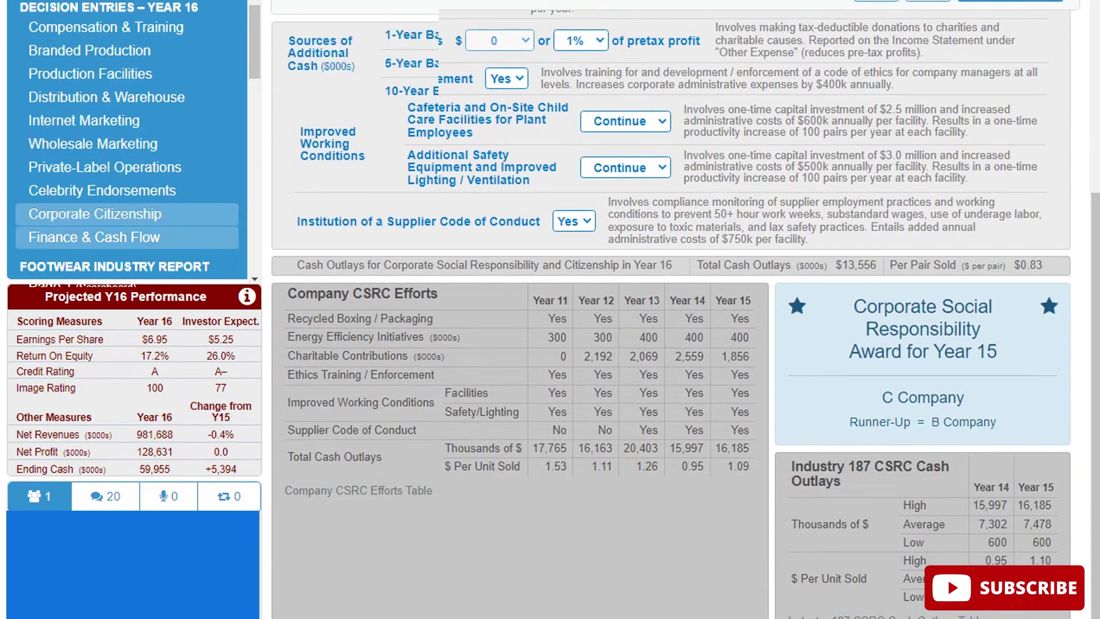
# In the finance and cash flow decisions, try stock repurchases of 800 and 900 thousand shares, and settle on 850 thousand
pyautogui.click(94, 238)
pyautogui.scroll(-3, 685, 309)
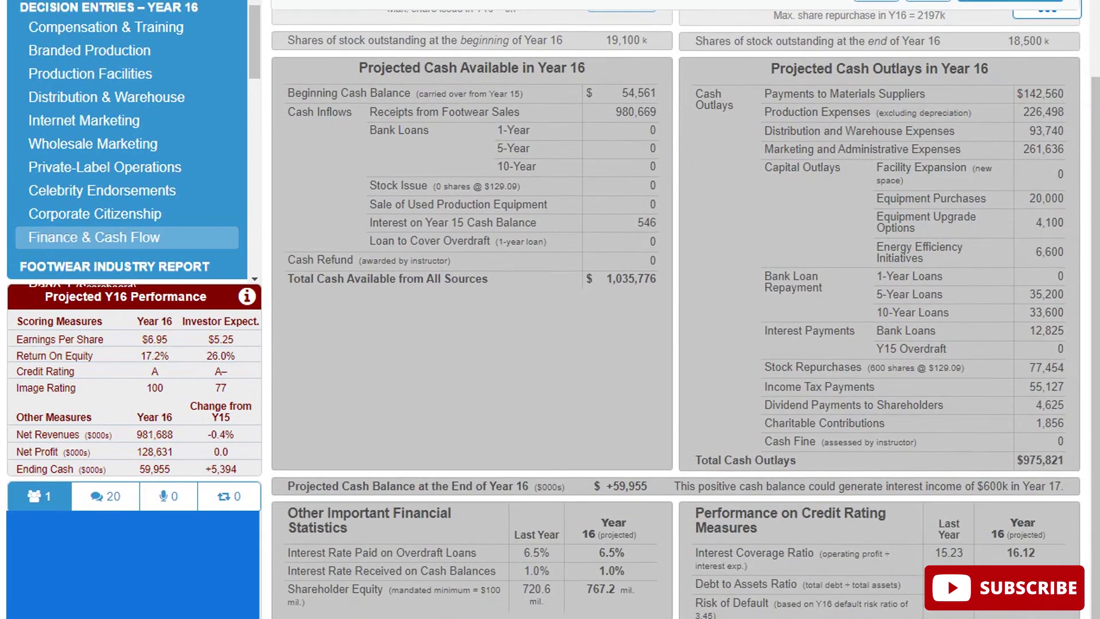
pyautogui.scroll(3, 676, 309)
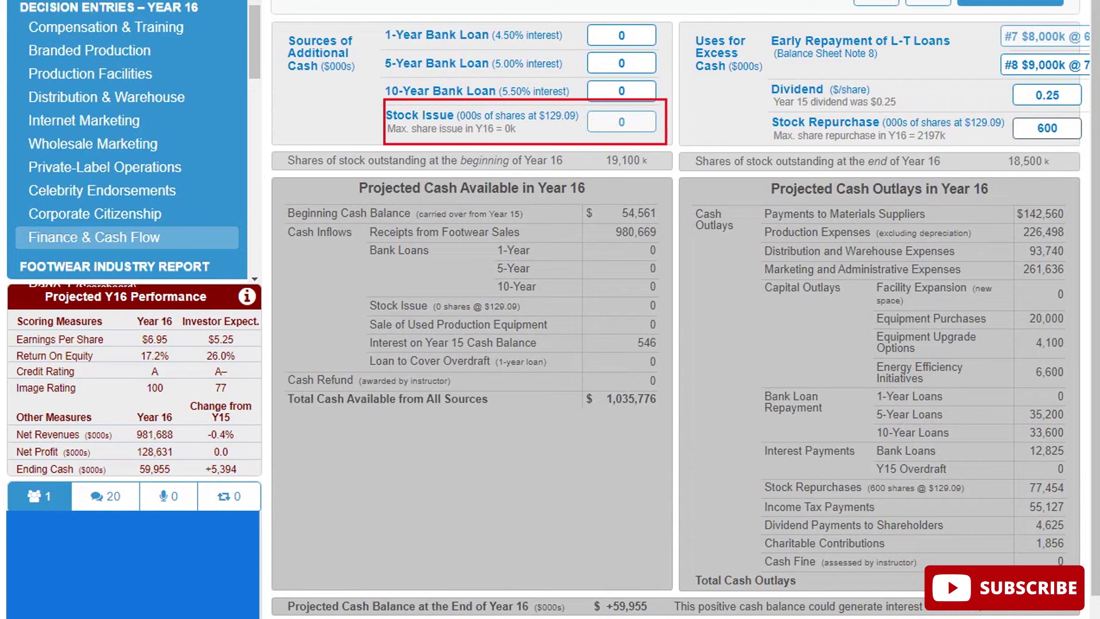
pyautogui.click(1047, 128)
pyautogui.write('800')
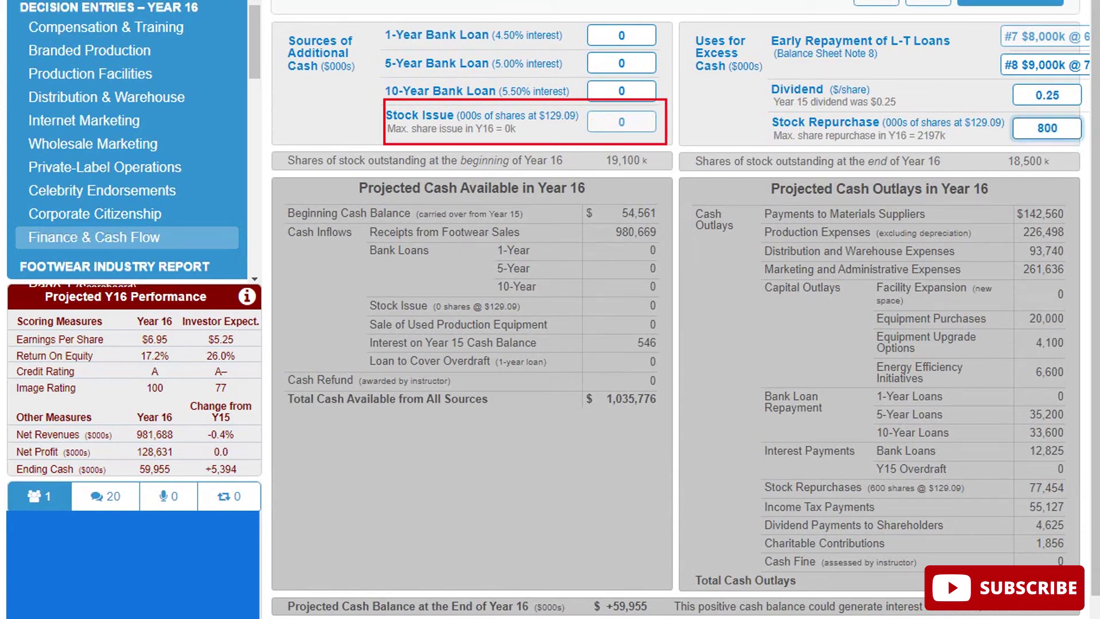
pyautogui.press('Tab')
pyautogui.click(1048, 128)
pyautogui.write('900')
pyautogui.press('Tab')
pyautogui.click(1047, 127)
pyautogui.write('850')
pyautogui.press('Tab')
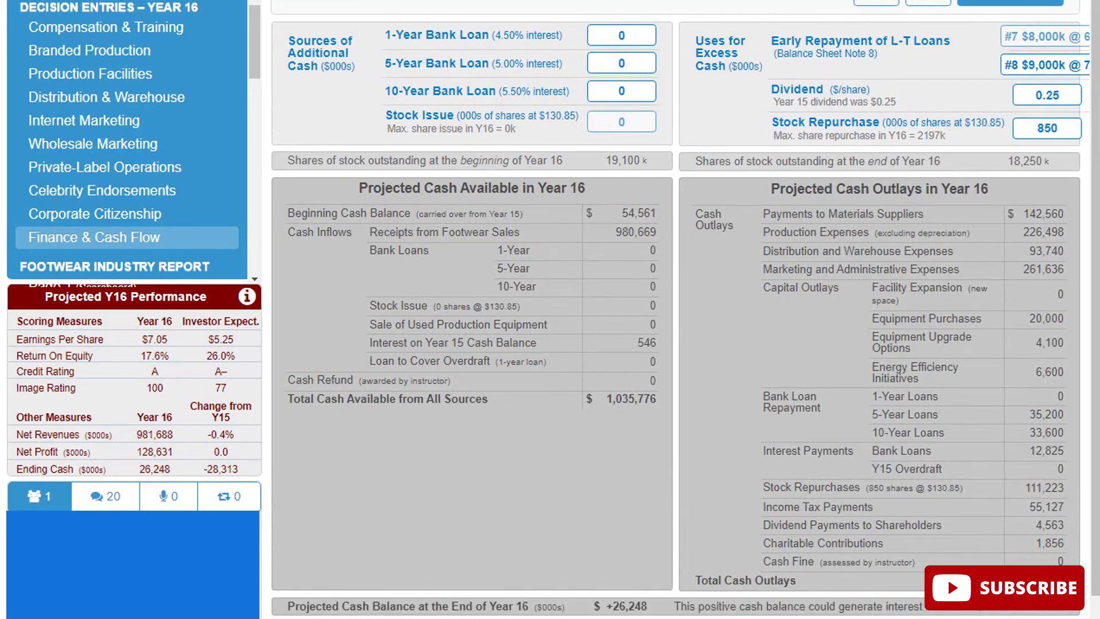
# Examine the projected cash available, cash outlays, ending cash balance and credit rating measures for Year 16
pyautogui.scroll(-1, 879, 367)
pyautogui.scroll(1, 880, 366)
pyautogui.scroll(-2, 880, 367)
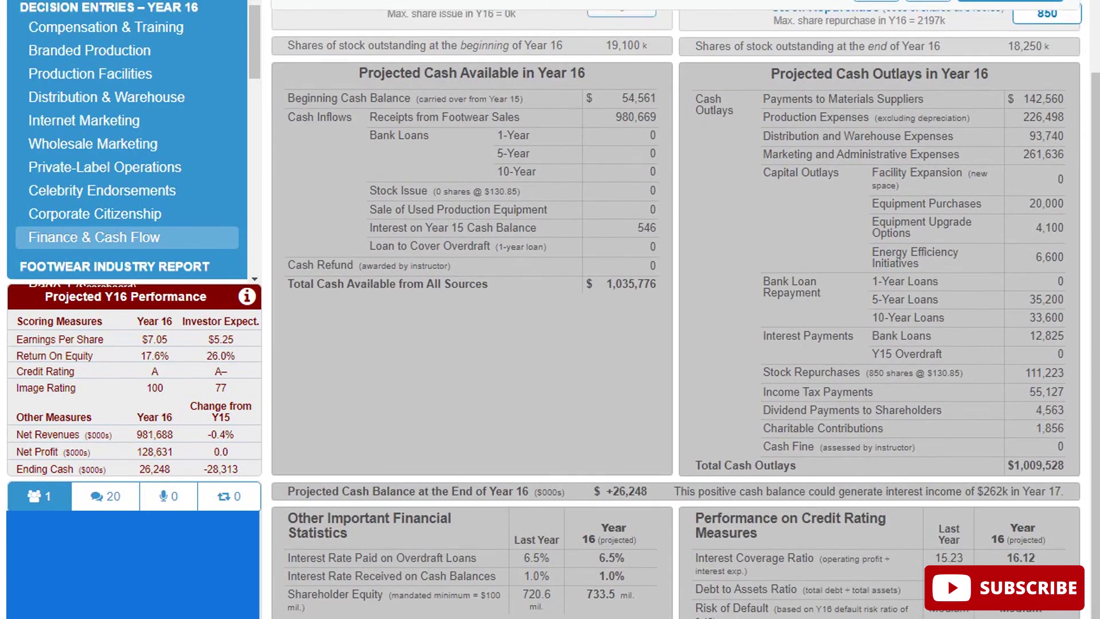
pyautogui.scroll(2, 880, 367)
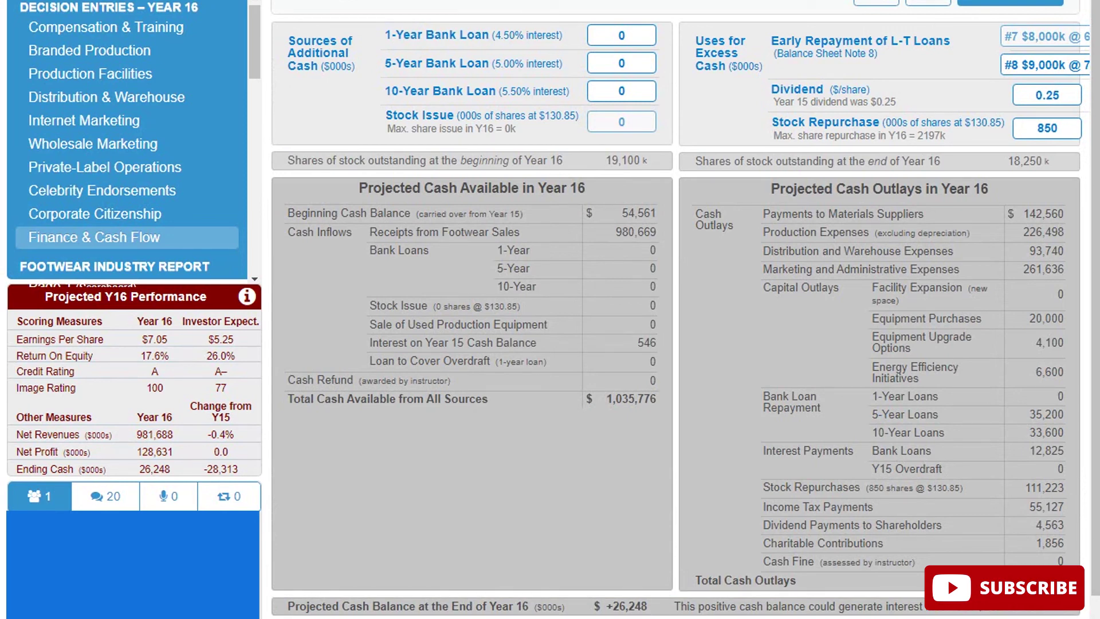
pyautogui.scroll(-2, 682, 344)
pyautogui.scroll(2, 682, 344)
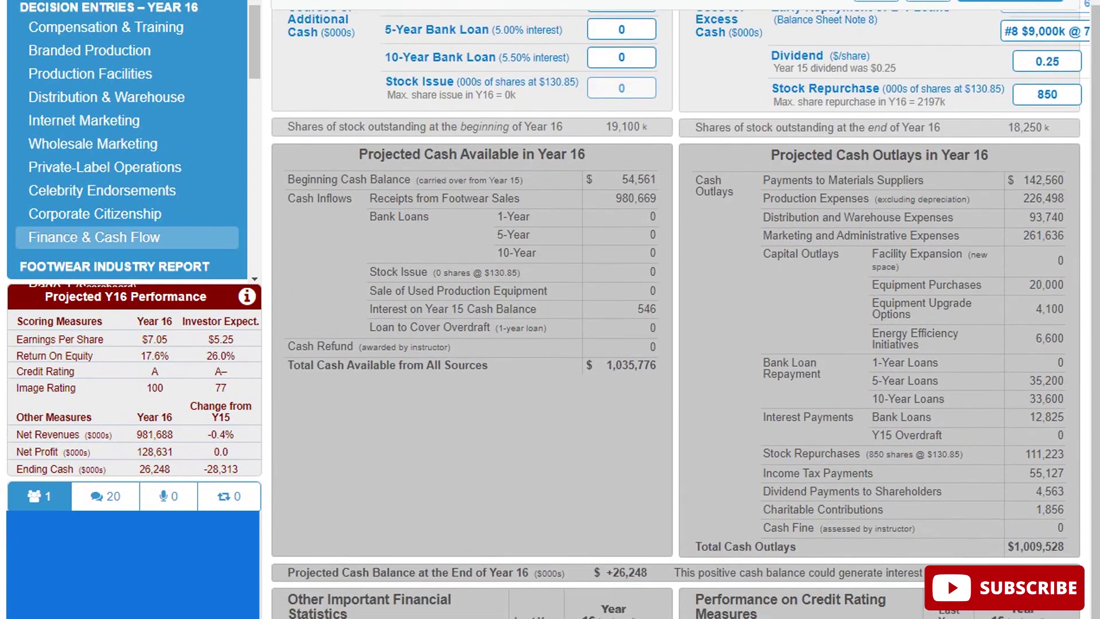
# Exclude the private-label contract outcomes of all four regions from the Year 16 projections and check the projected cash flow
pyautogui.click(105, 167)
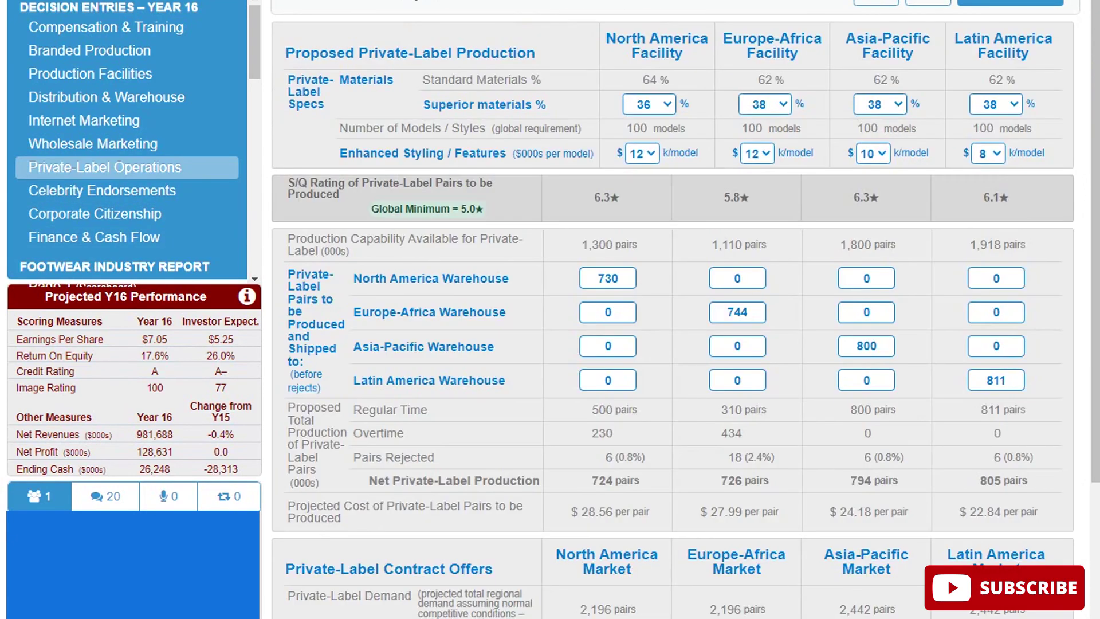
pyautogui.scroll(-2, 682, 343)
pyautogui.scroll(-2, 682, 344)
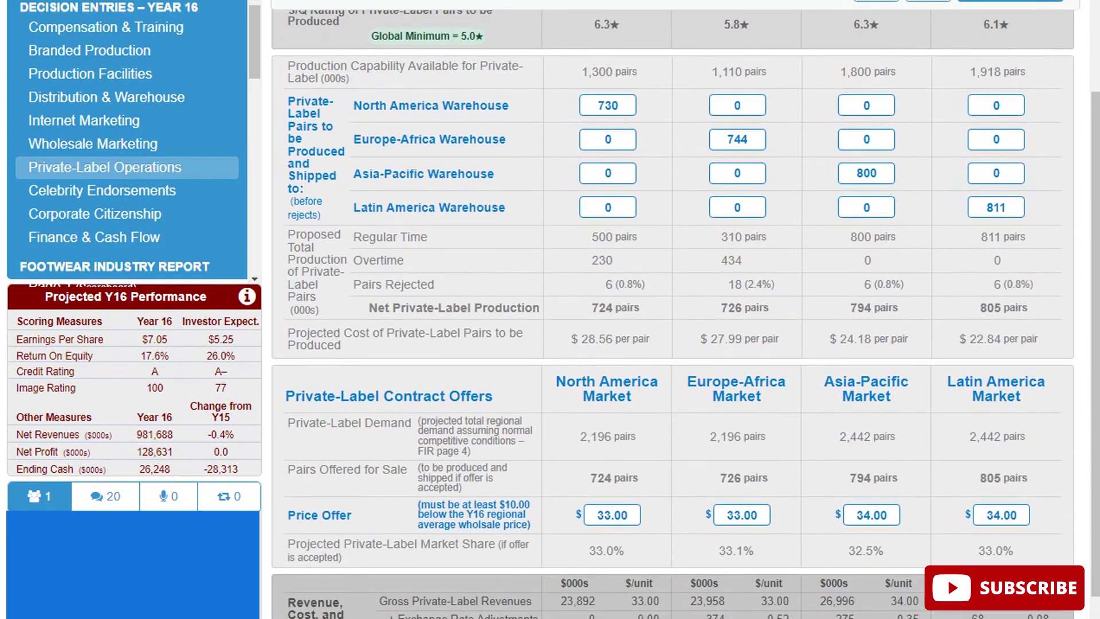
pyautogui.scroll(-4, 682, 344)
pyautogui.click(606, 616)
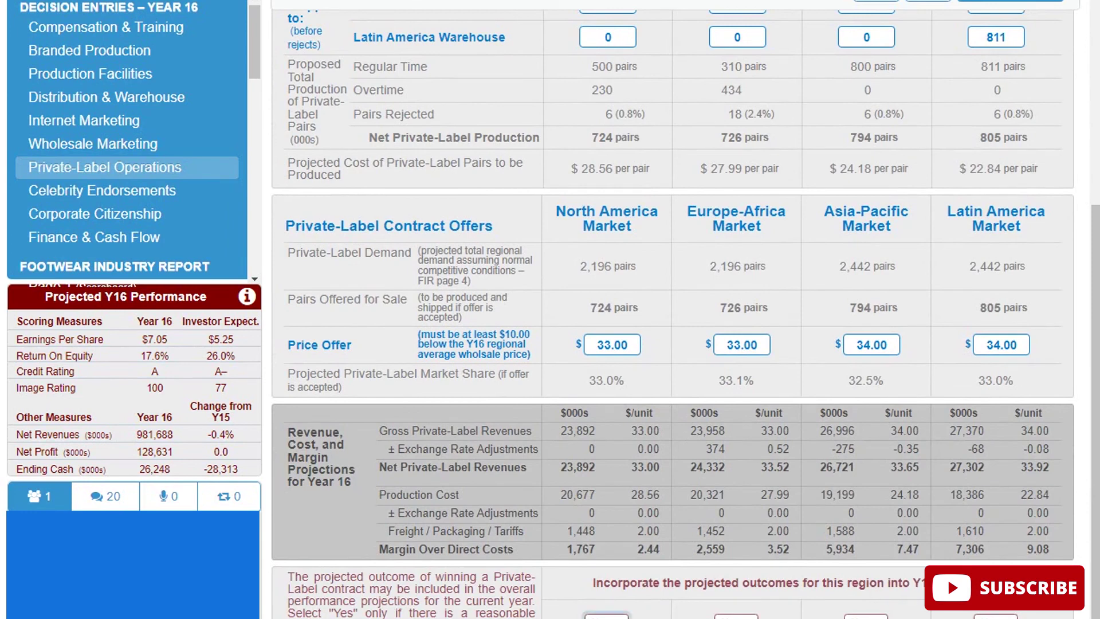
pyautogui.click(606, 616)
pyautogui.click(736, 617)
pyautogui.click(736, 617)
pyautogui.click(866, 617)
pyautogui.click(866, 617)
pyautogui.click(996, 616)
pyautogui.click(996, 617)
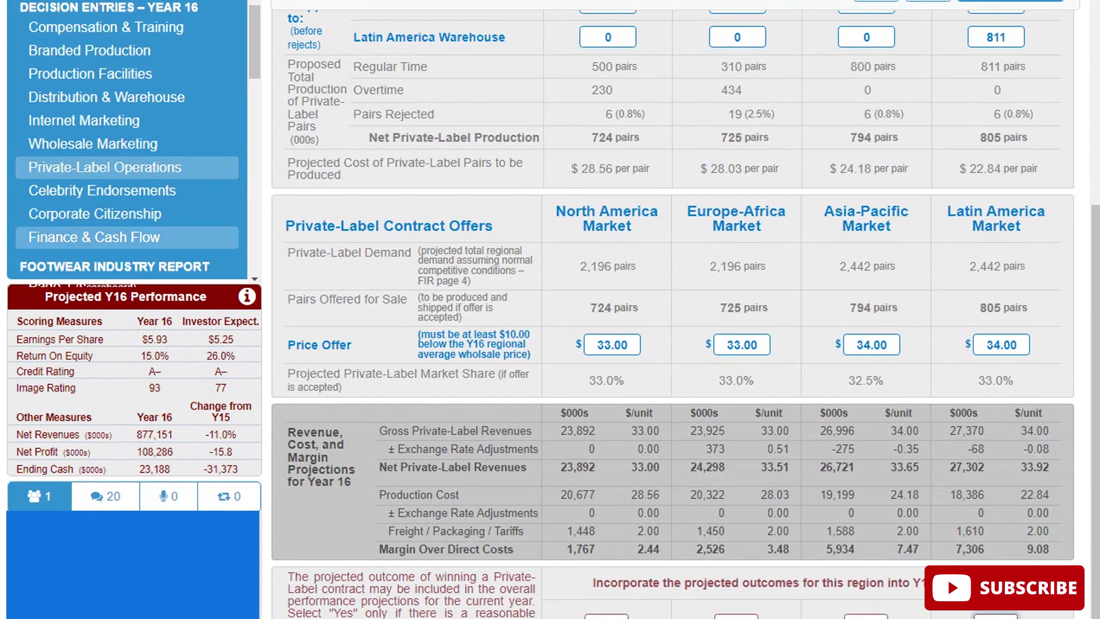
pyautogui.click(88, 238)
pyautogui.scroll(-2, 686, 309)
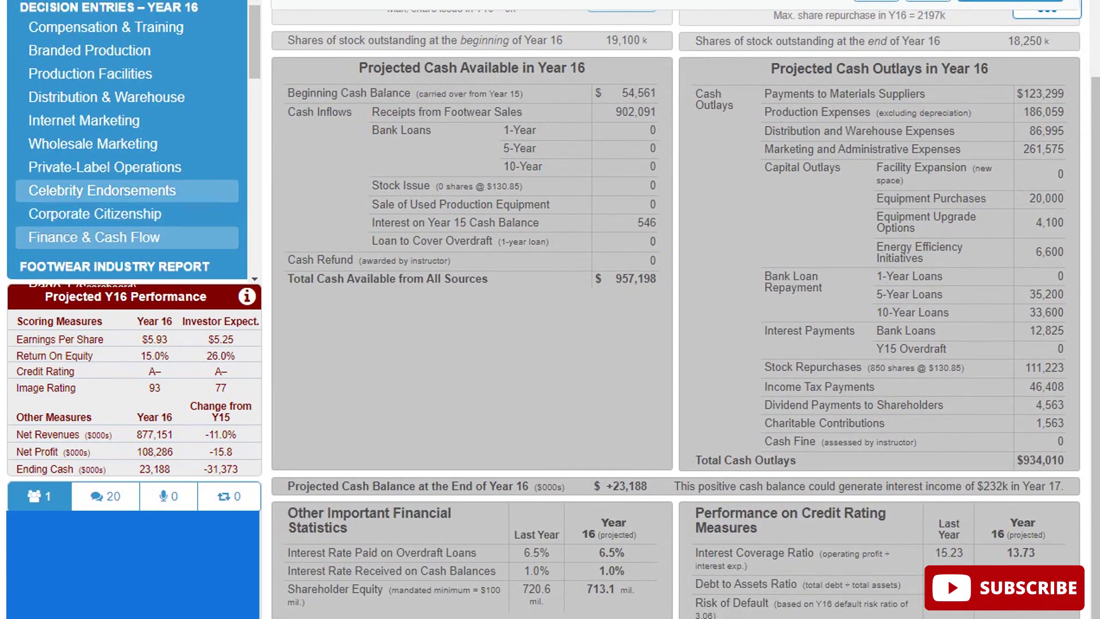
# Incorporate the North America market's projected private-label contract outcome into the Year 16 projections
pyautogui.click(105, 167)
pyautogui.scroll(-6, 674, 309)
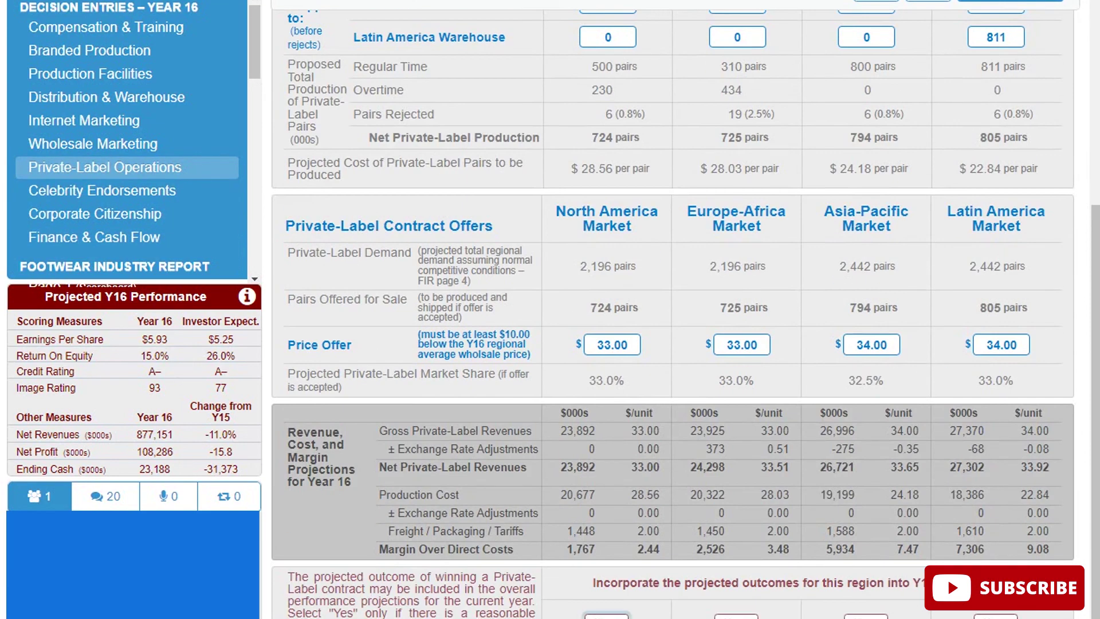
pyautogui.click(606, 617)
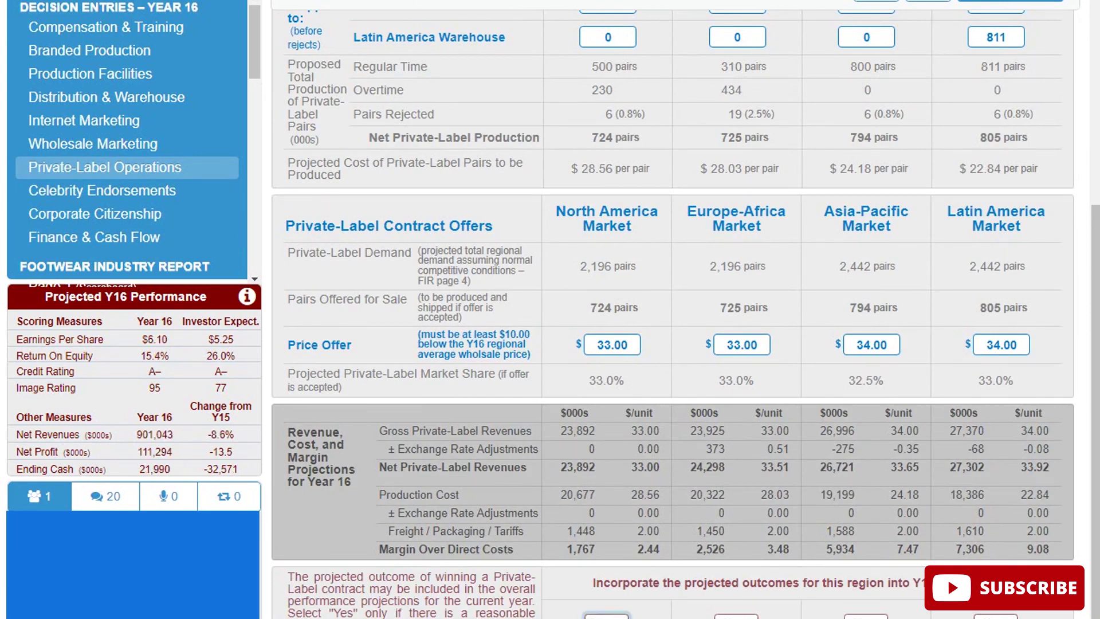